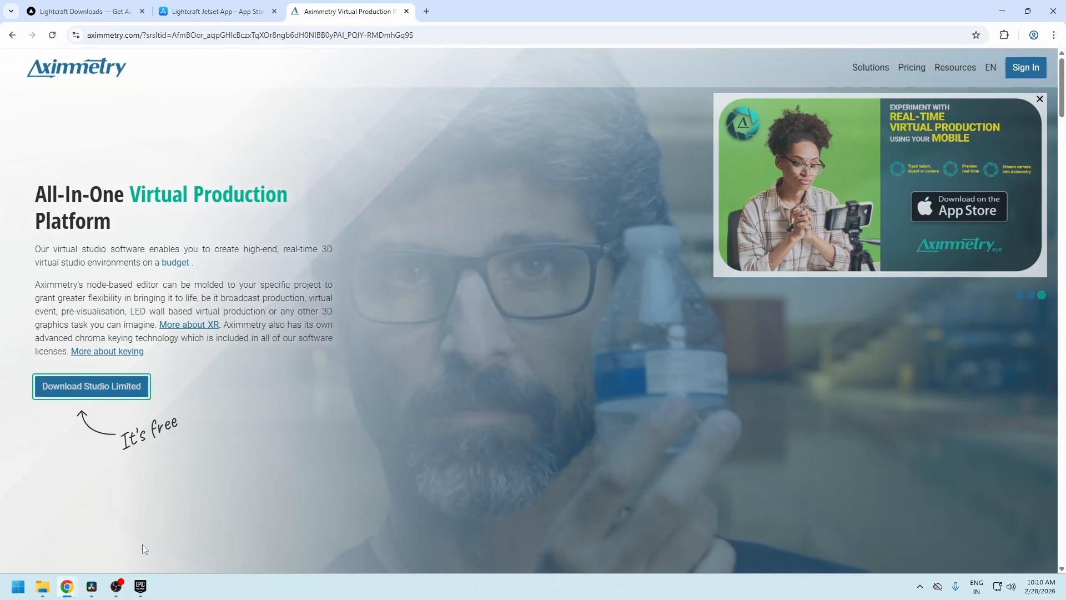
Step: Bring up the Epic Games Launcher, and in the Jetset phone app open the project options from its settings
click(140, 586)
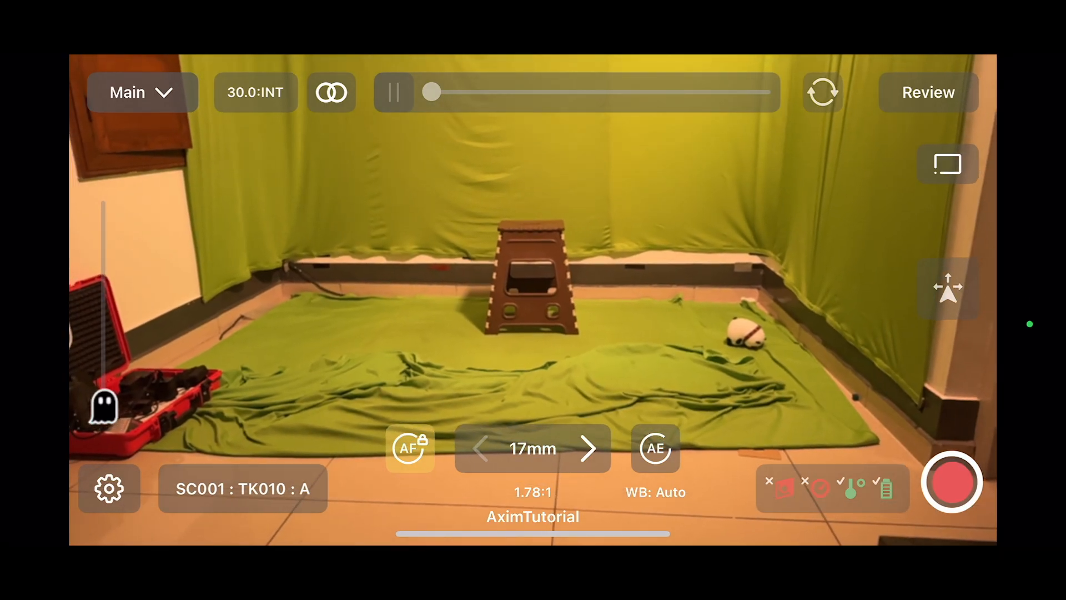
click(109, 488)
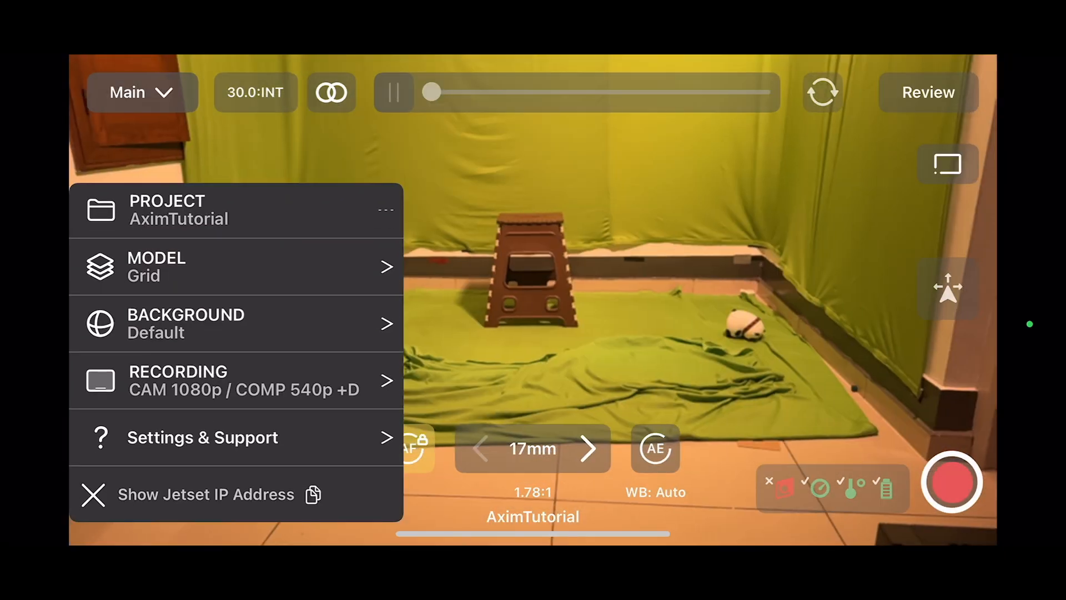
click(236, 210)
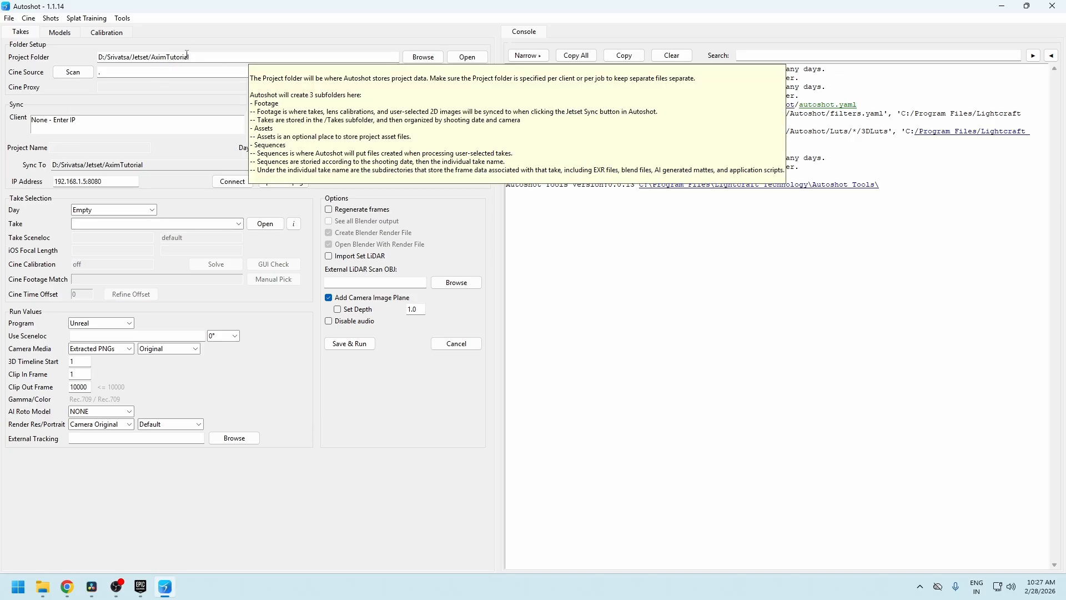
Step: In Autoshot, choose the AximTutorial folder inside the Jetset folder as the project folder
click(423, 58)
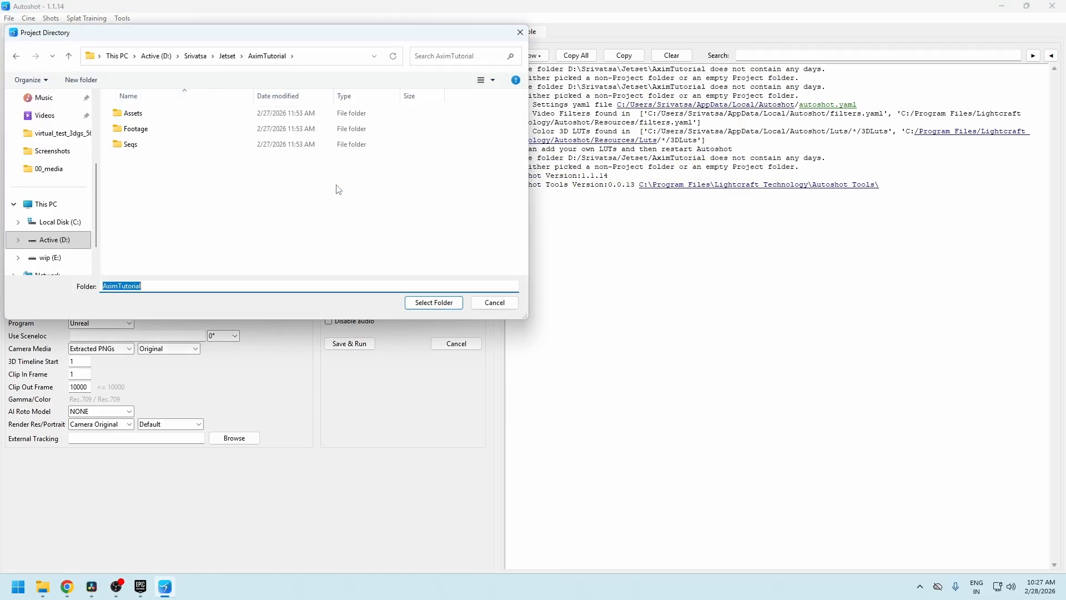
click(435, 303)
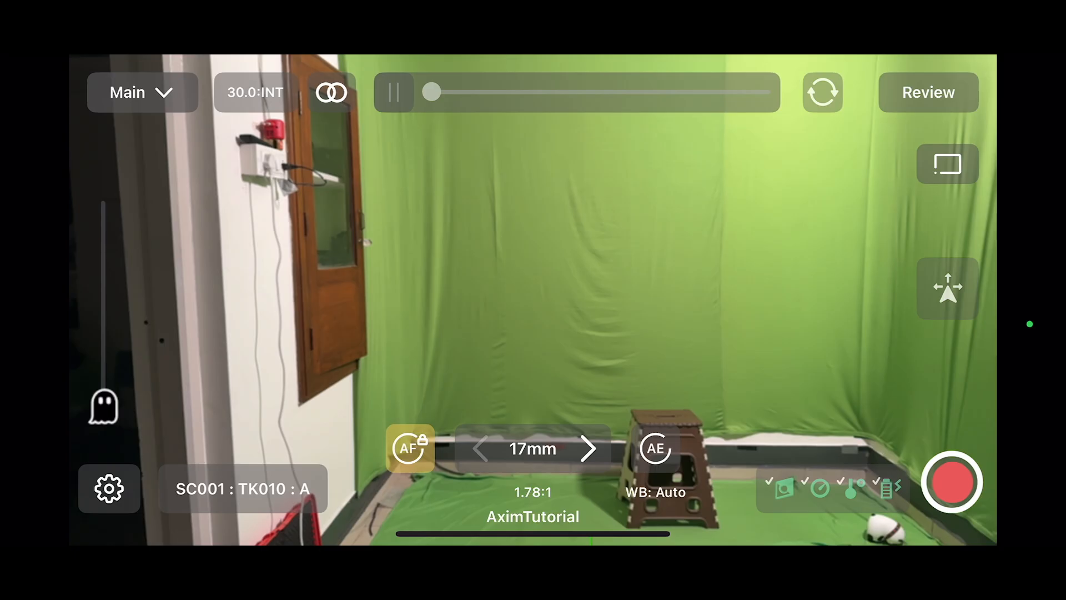
Step: Open the cine calibration screen from Settings & Support in the Jetset phone app
click(109, 488)
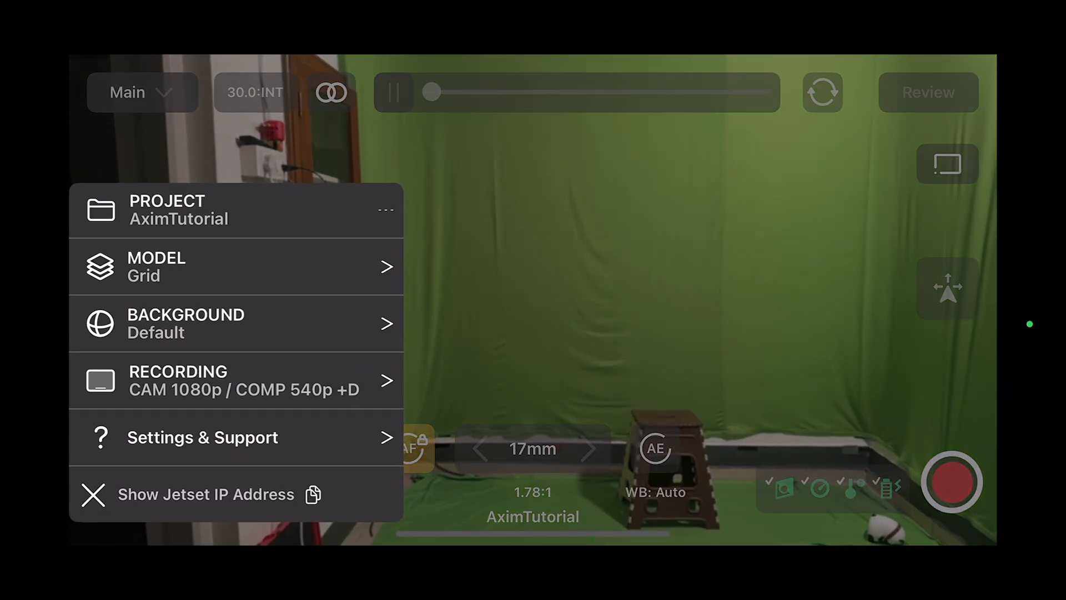
click(203, 437)
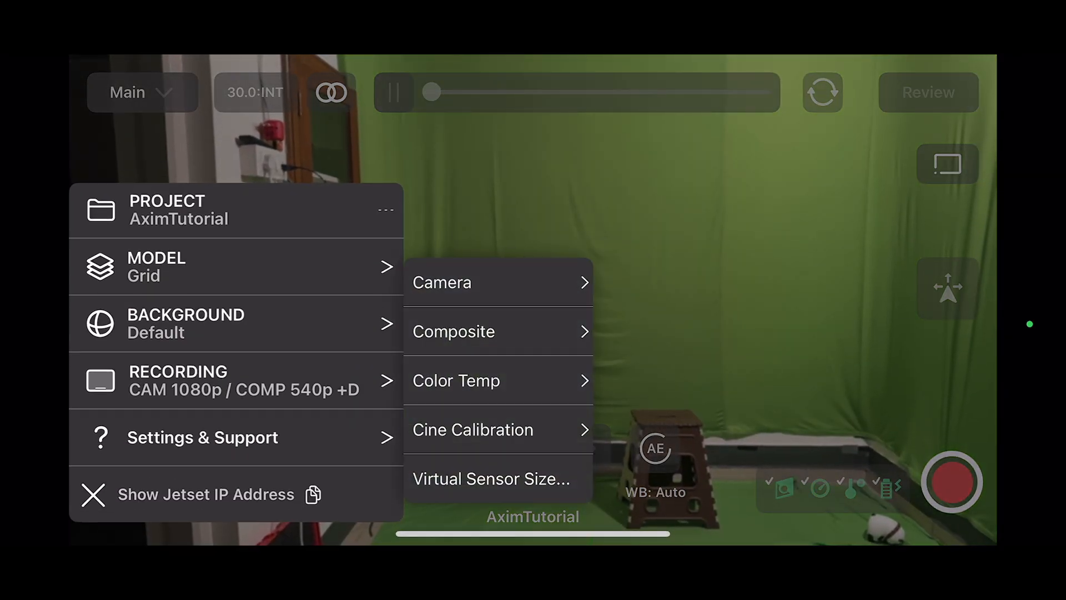
click(473, 430)
click(629, 335)
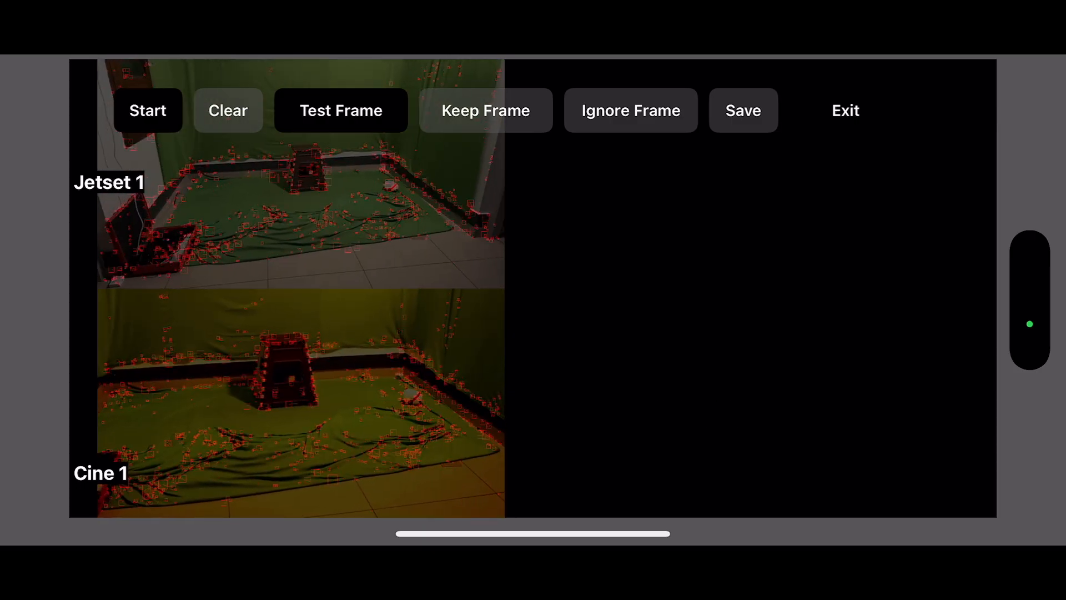
Step: Test and keep eight matched Jetset and cine calibration frames of the green-screen set from different camera positions
click(341, 111)
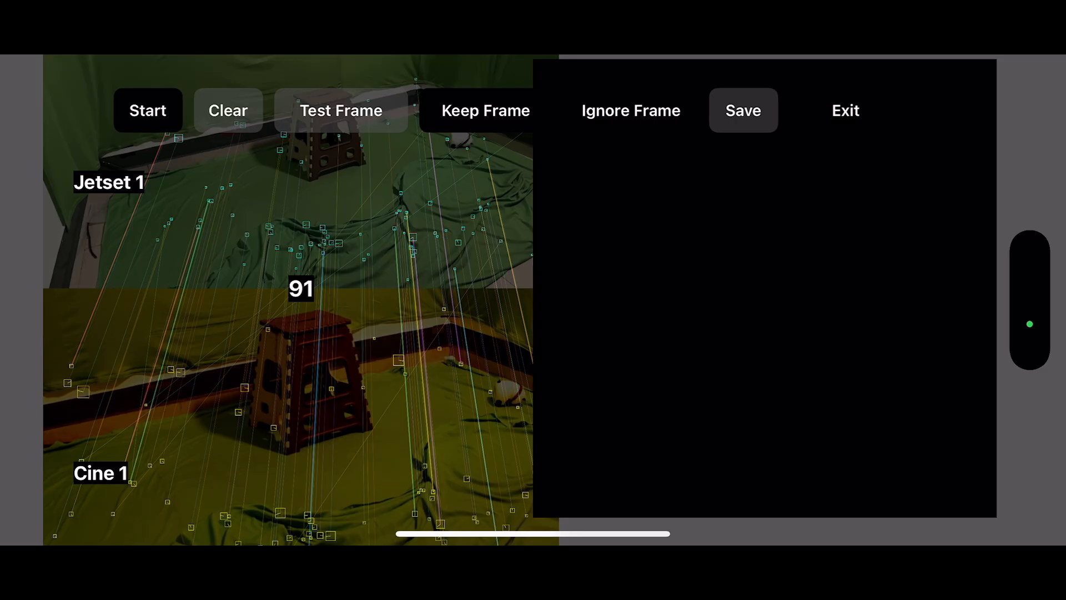
click(486, 111)
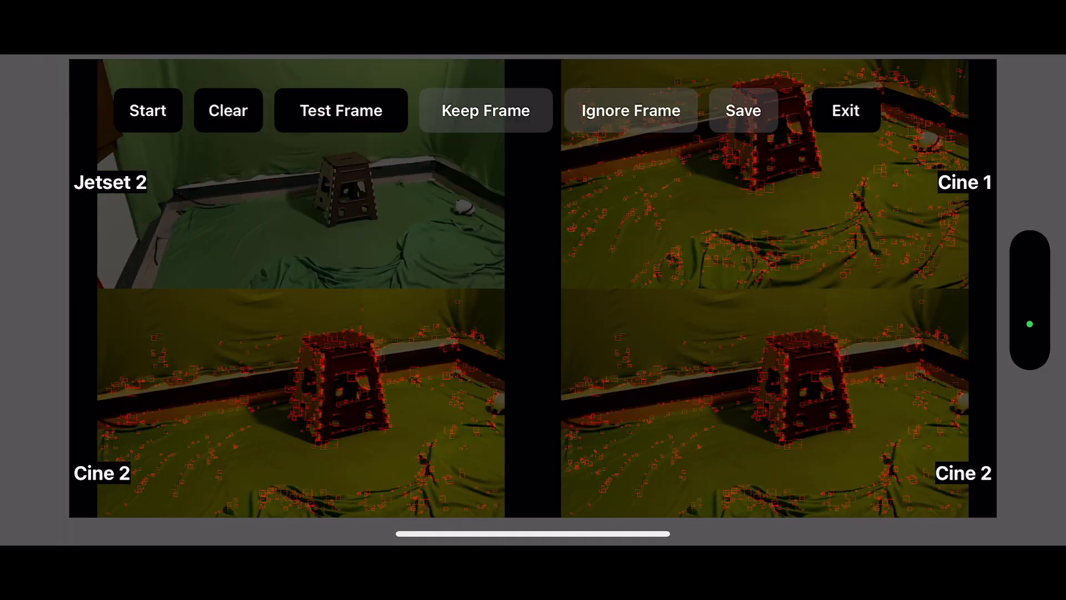
click(341, 110)
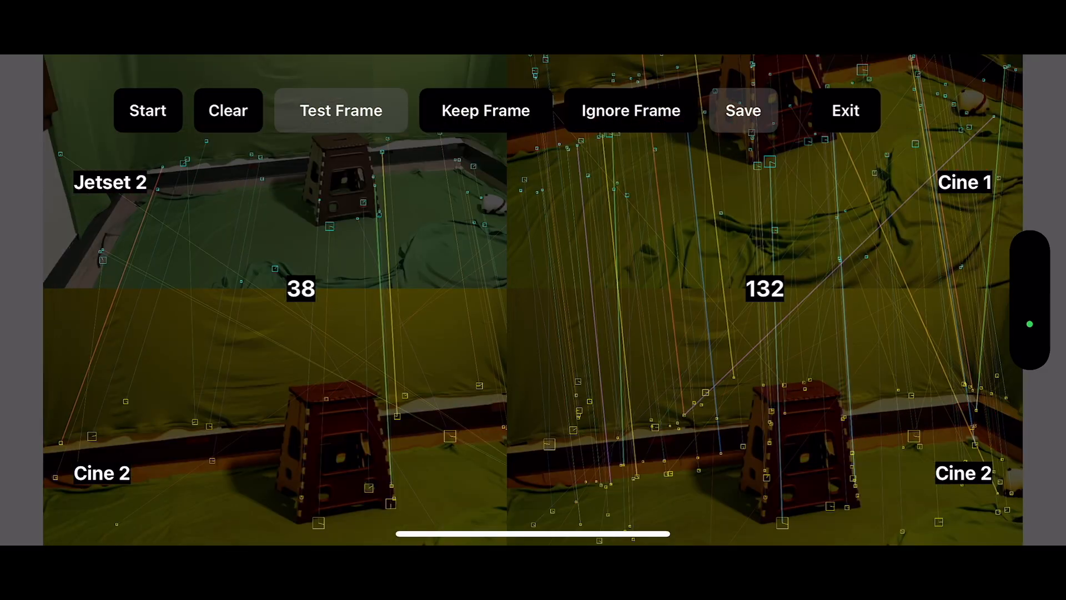
click(486, 111)
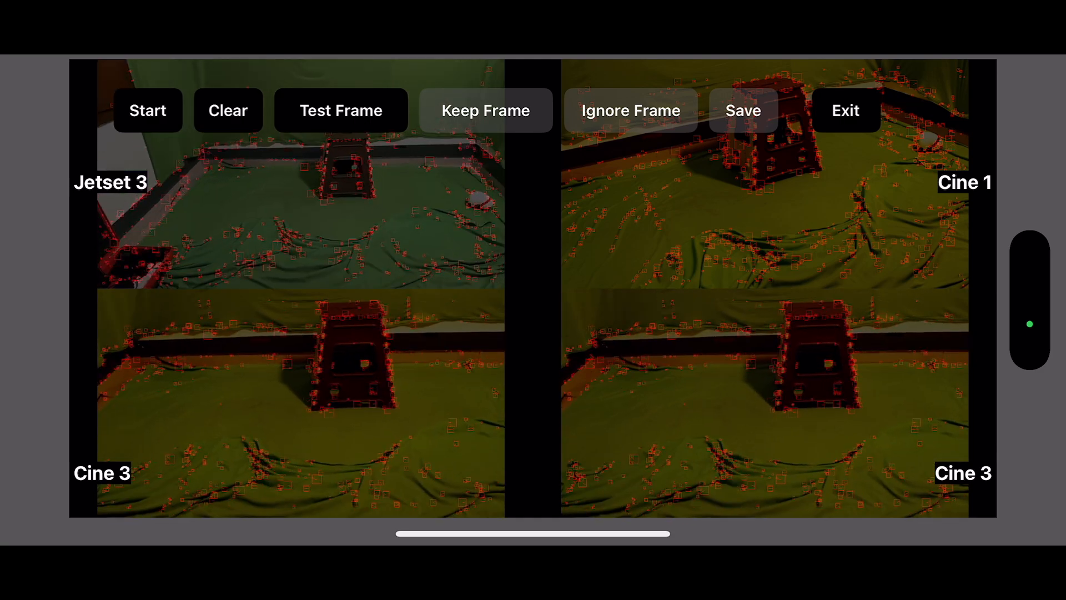
click(341, 111)
click(486, 110)
click(341, 111)
click(486, 110)
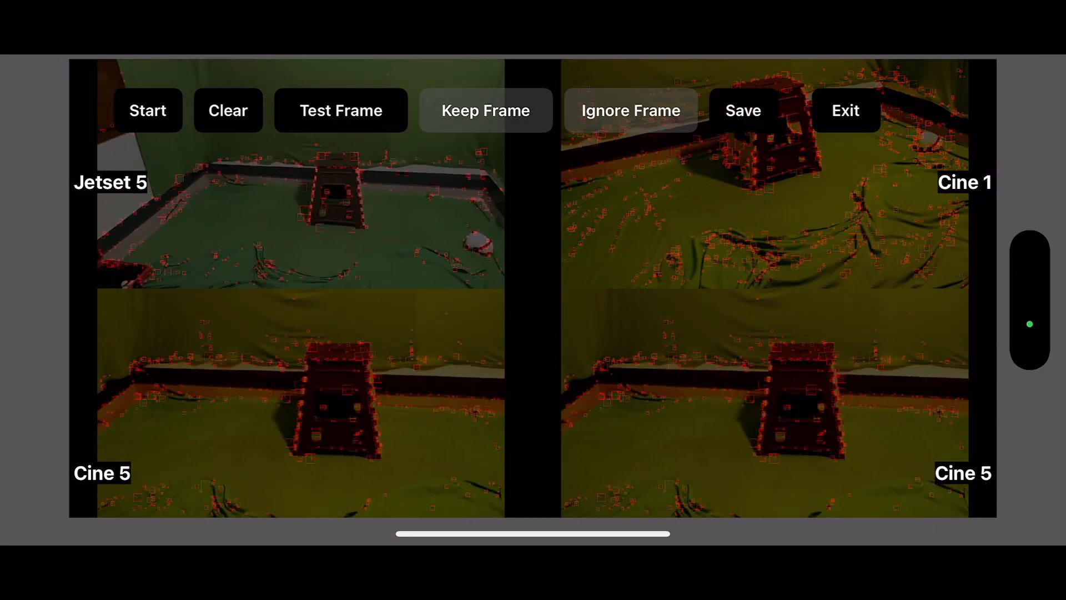
click(341, 111)
click(486, 111)
click(341, 111)
click(486, 110)
click(341, 110)
click(486, 111)
click(341, 110)
click(486, 110)
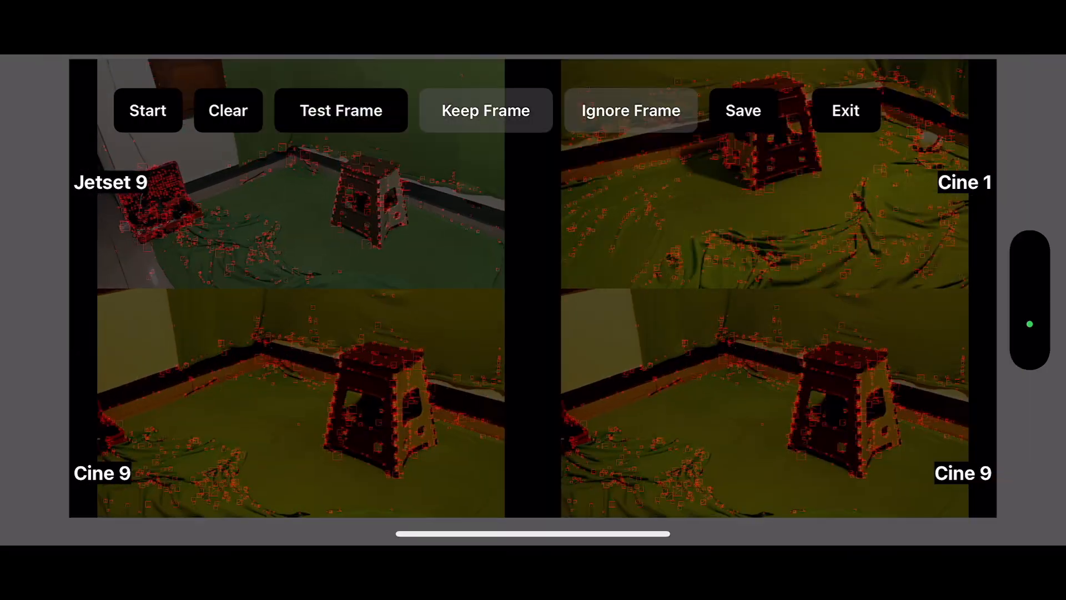
Step: Save the captured cine calibration under the name 24
click(742, 110)
text(l)
key(BackSpace)
key(BackSpace)
key(BackSpace)
key(BackSpace)
key(BackSpace)
key(BackSpace)
key(BackSpace)
key(BackSpace)
key(BackSpace)
key(BackSpace)
key(BackSpace)
key(BackSpace)
key(BackSpace)
key(BackSpace)
key(BackSpace)
key(BackSpace)
key(BackSpace)
key(BackSpace)
key(BackSpace)
key(BackSpace)
key(BackSpace)
text(24)
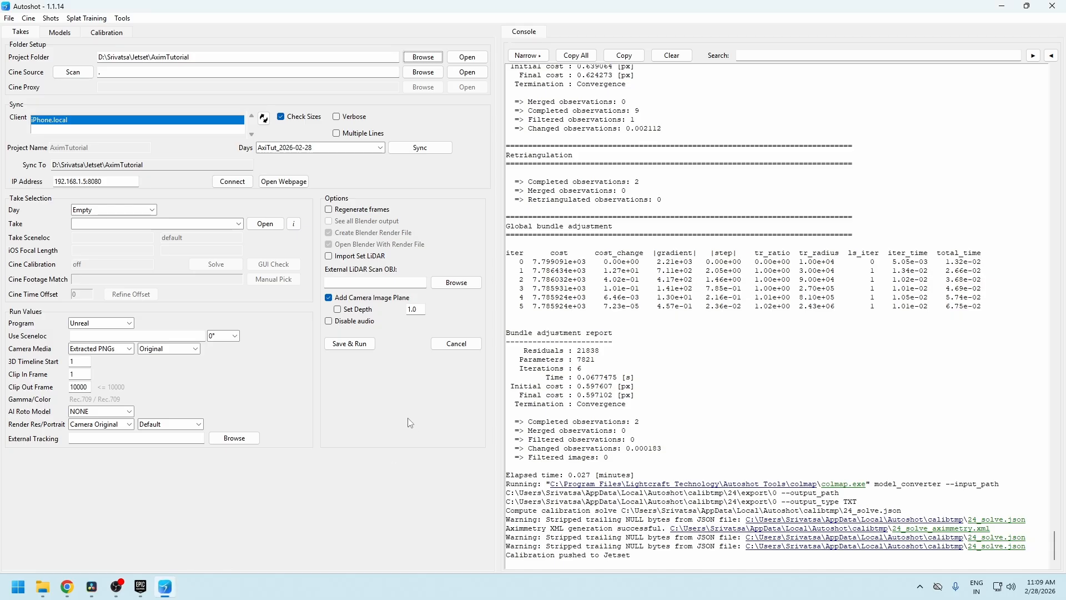
Step: In Autoshot, calibrate lens file 24 with a 23.1 mm sensor width and generate the Aximmetry calibration
click(105, 32)
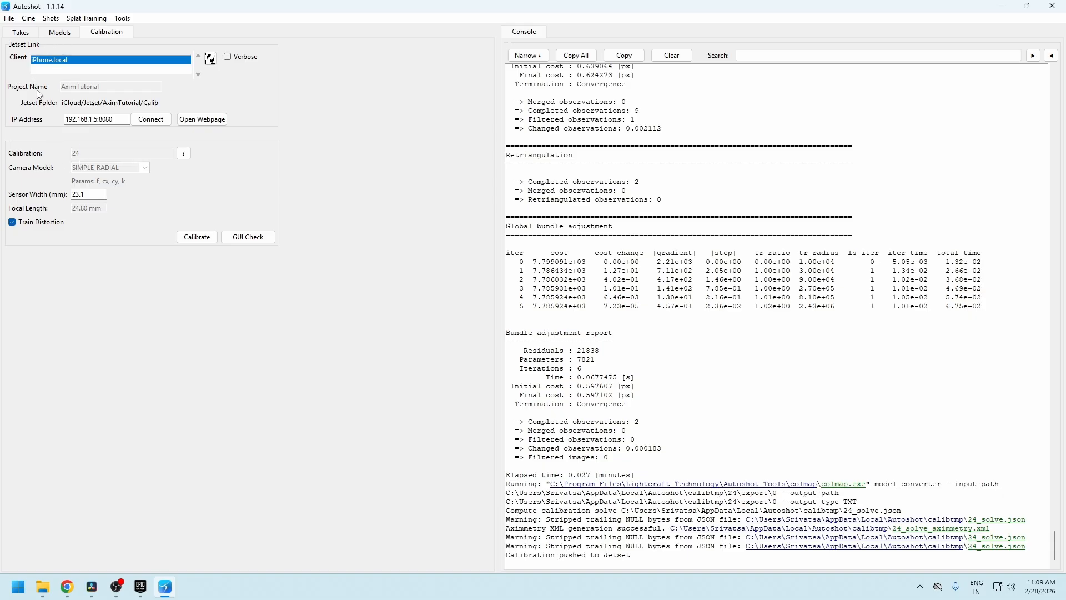
double_click(92, 194)
click(98, 194)
click(180, 238)
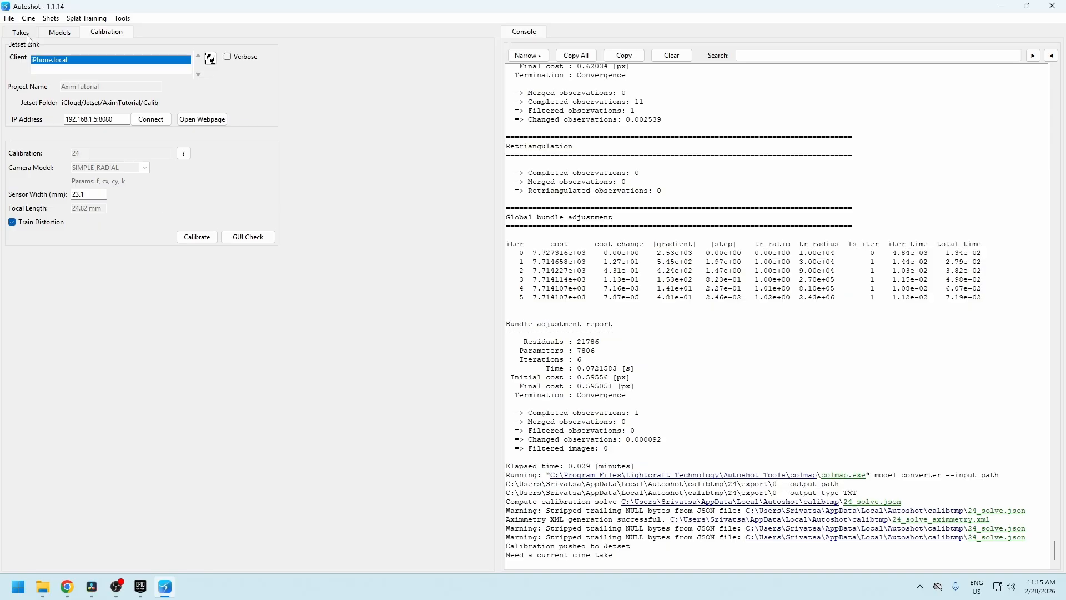
click(28, 18)
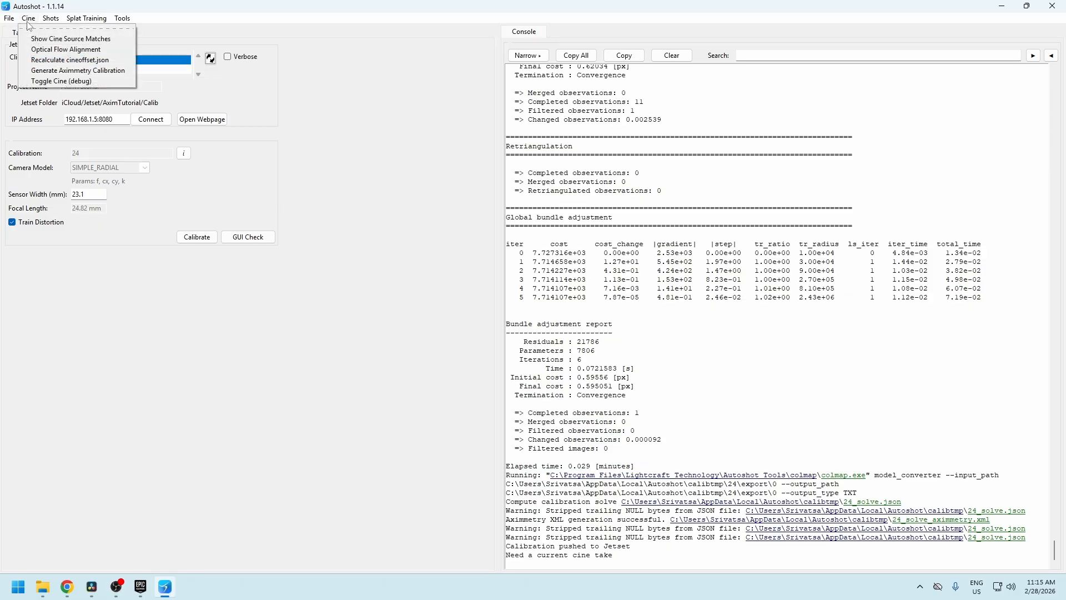
click(82, 71)
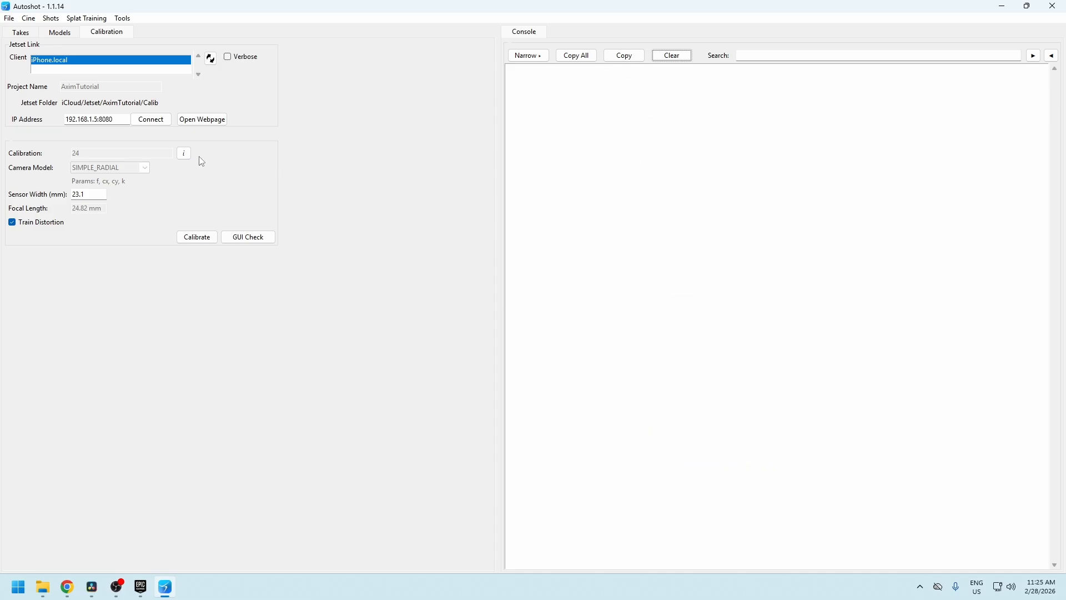
Step: Open Jetset's webpage from Autoshot, show its settings and select the External Tracking Destination address
click(202, 119)
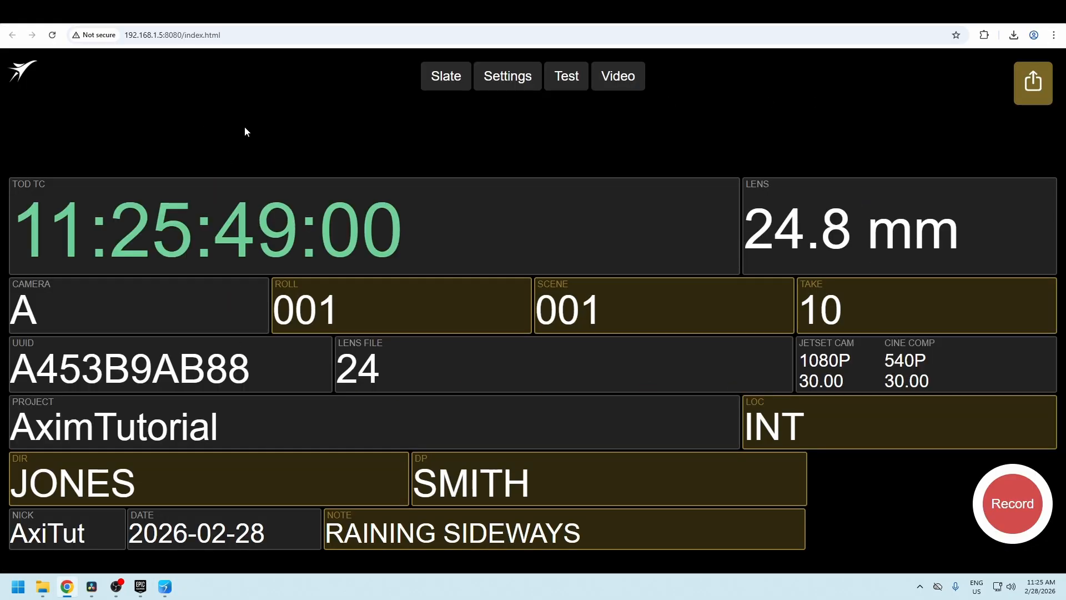
click(509, 93)
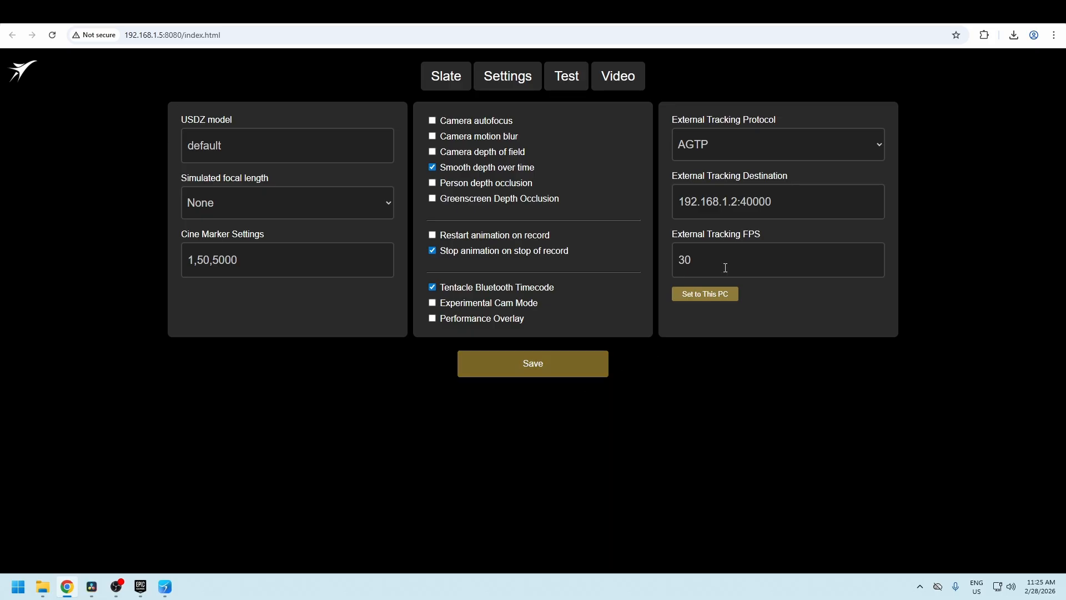
drag(773, 205, 679, 216)
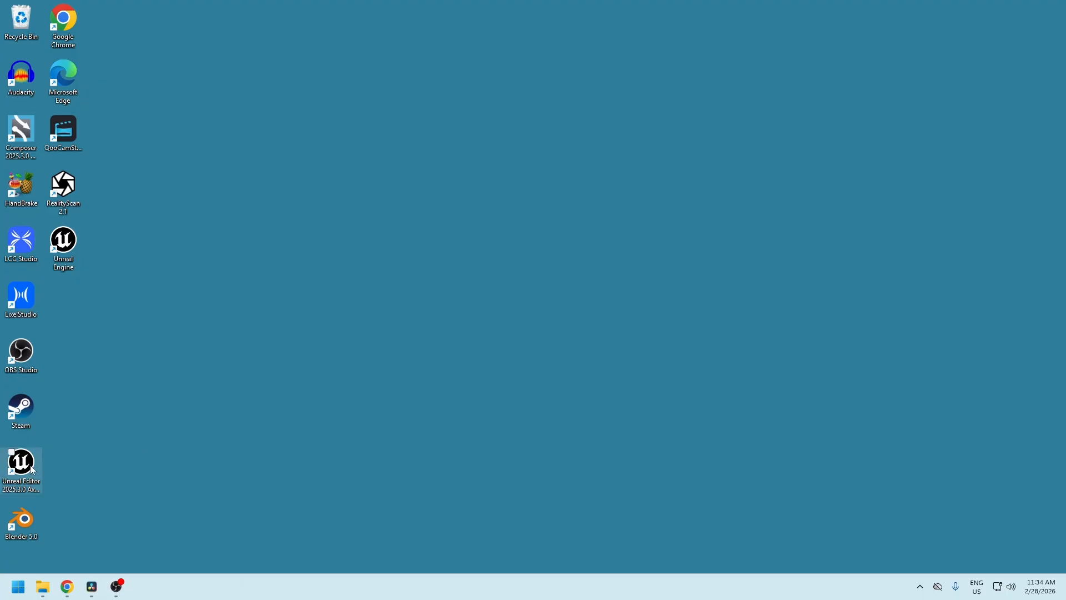
Step: Launch Unreal Editor for Aximmetry and open a copy of the Jetset_Axim_Tut.uproject project
double_click(32, 470)
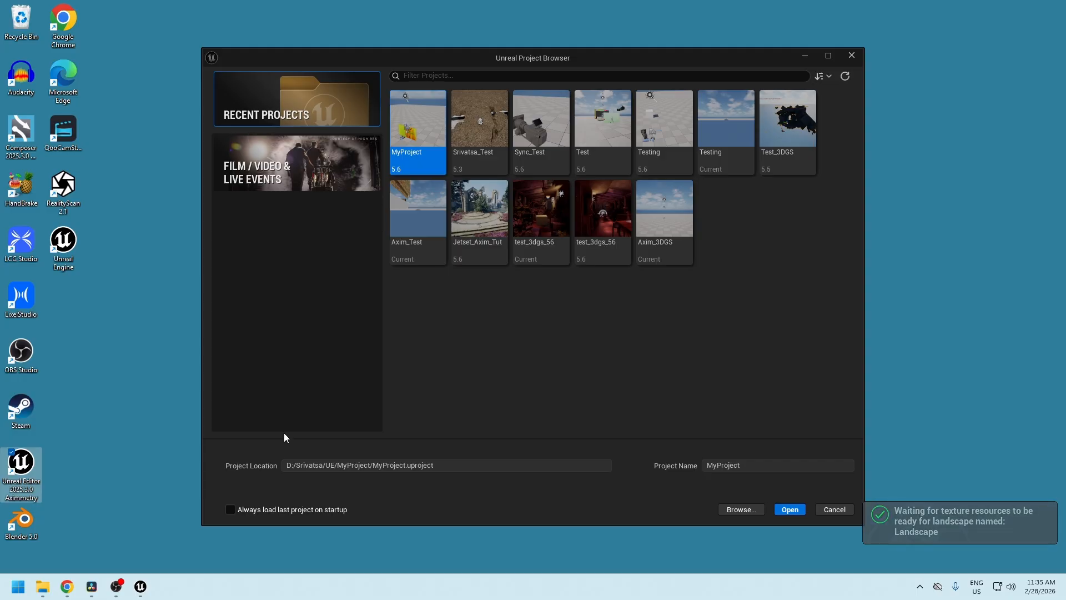
click(739, 508)
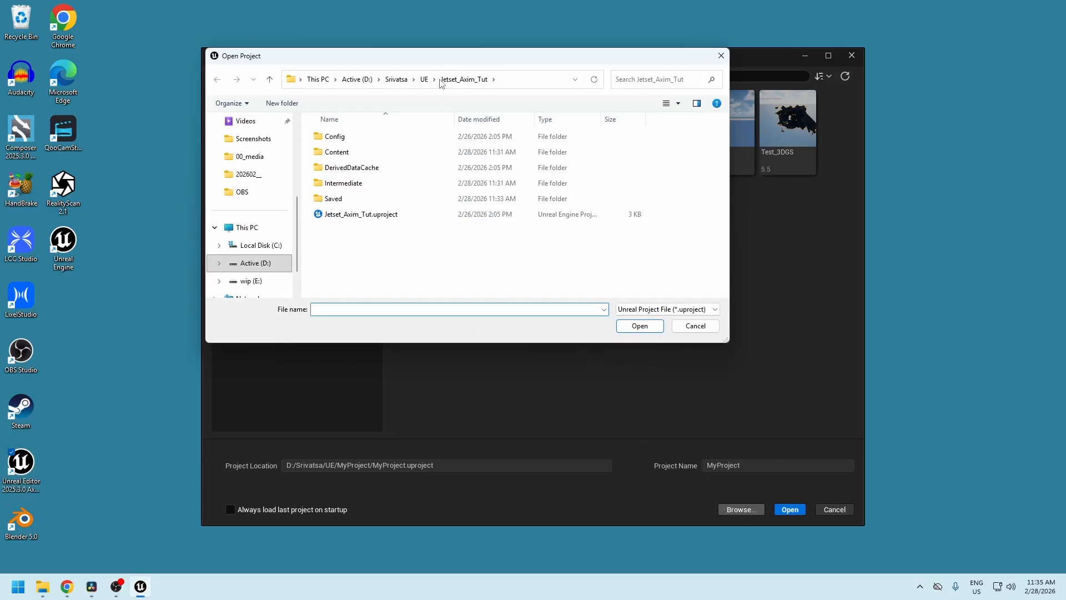
click(362, 215)
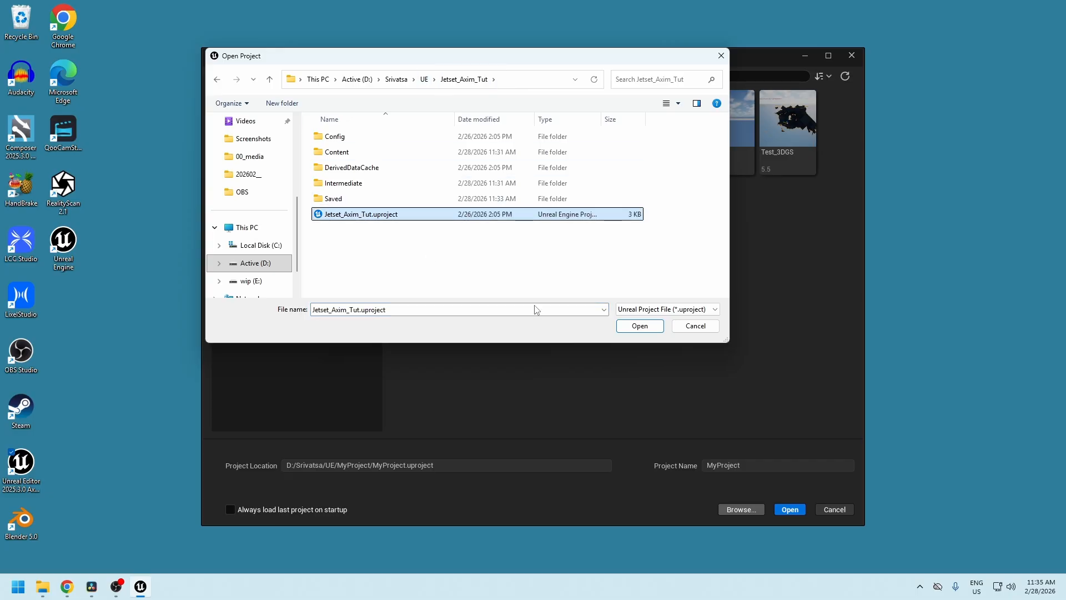
click(639, 326)
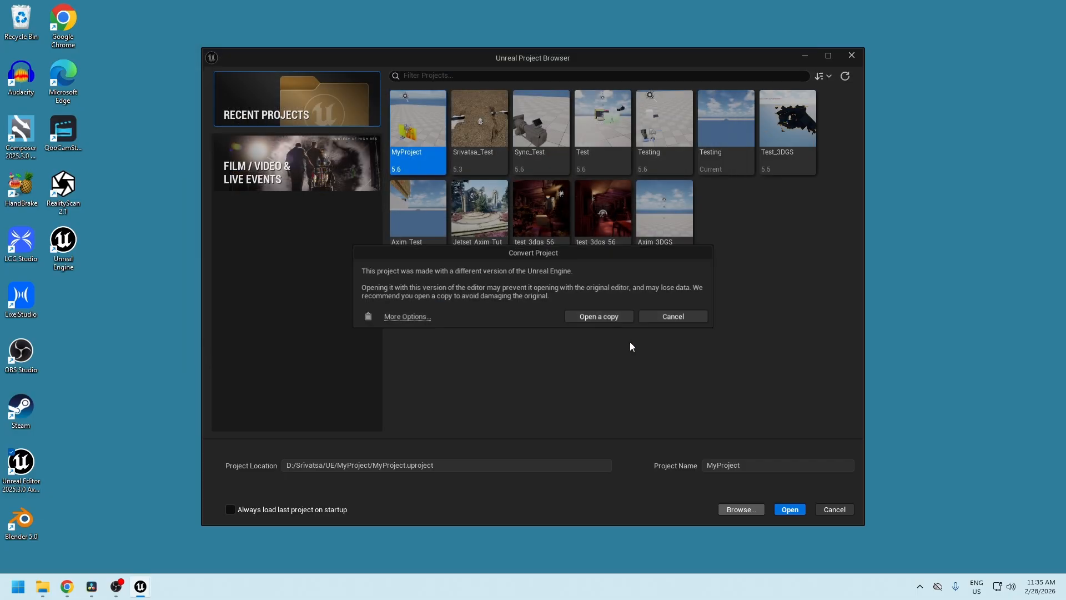
click(615, 317)
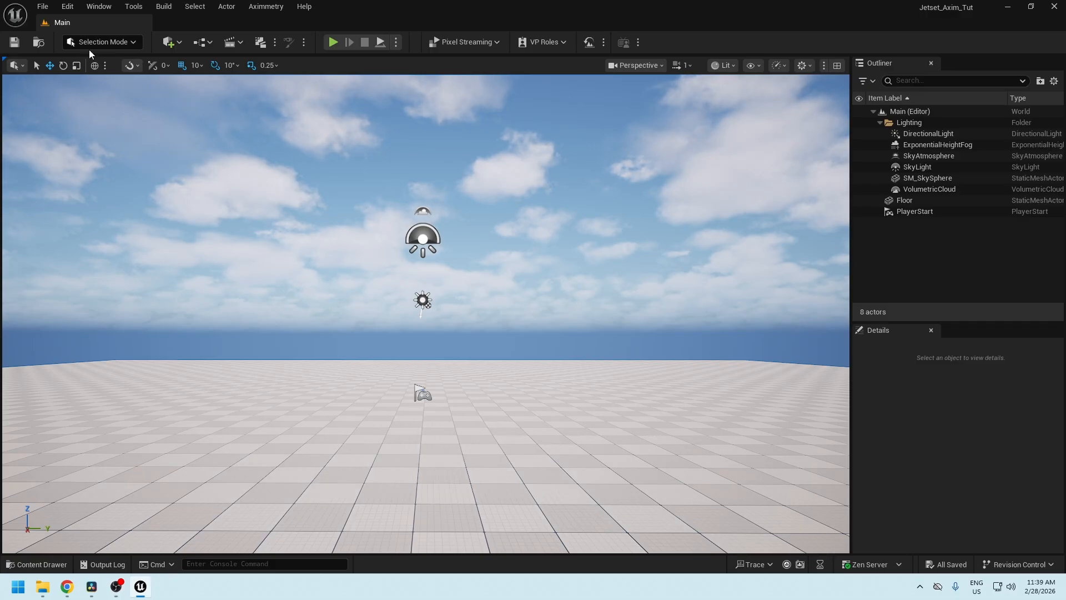
Step: Choose the Editor Startup Map in the Maps & Modes section of the project settings
click(67, 6)
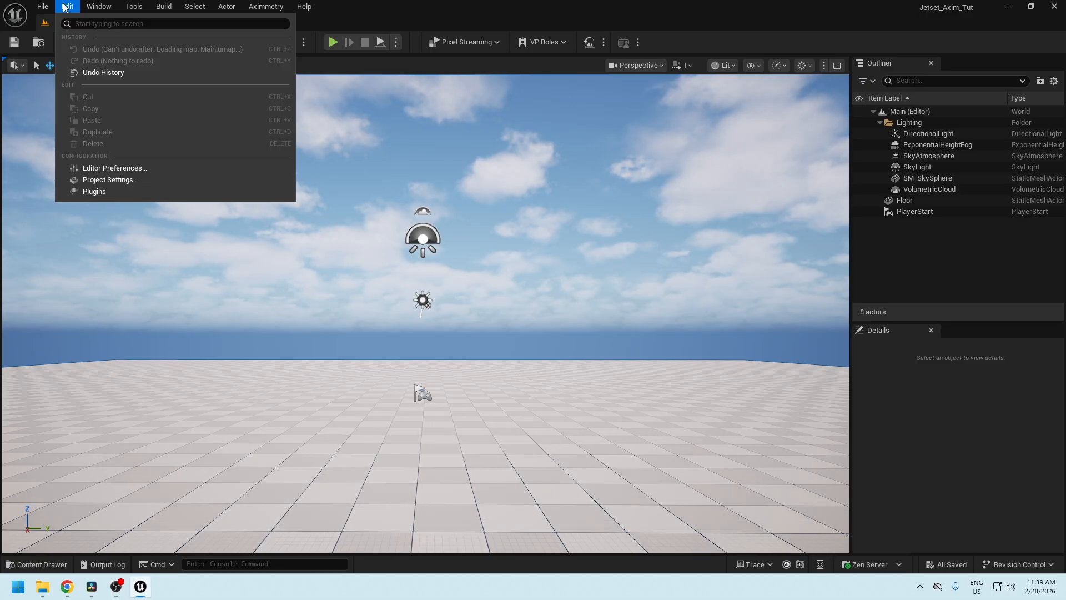
click(122, 179)
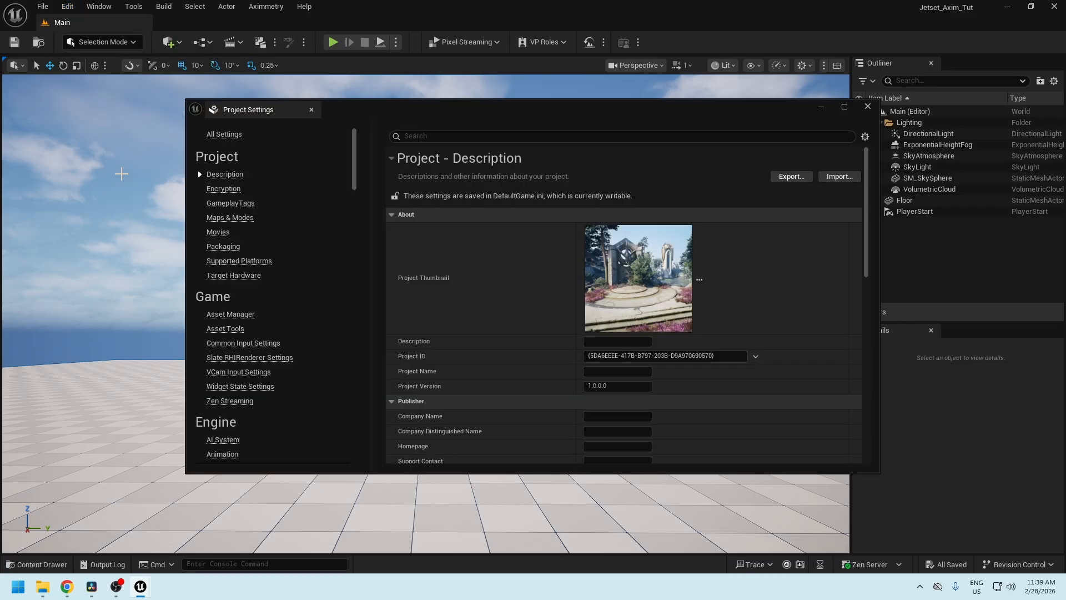
click(222, 218)
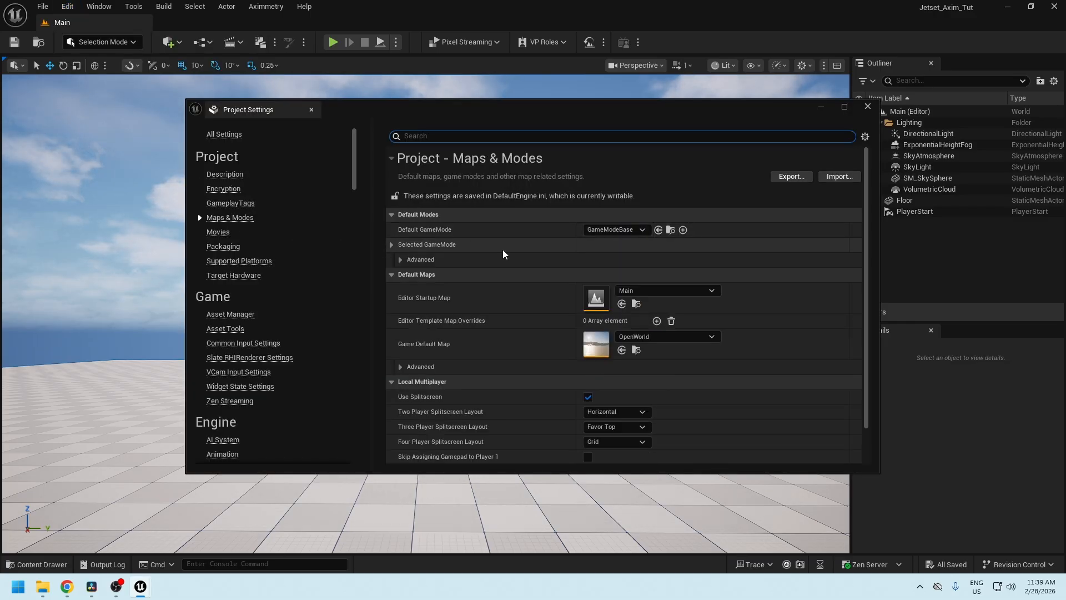
click(669, 290)
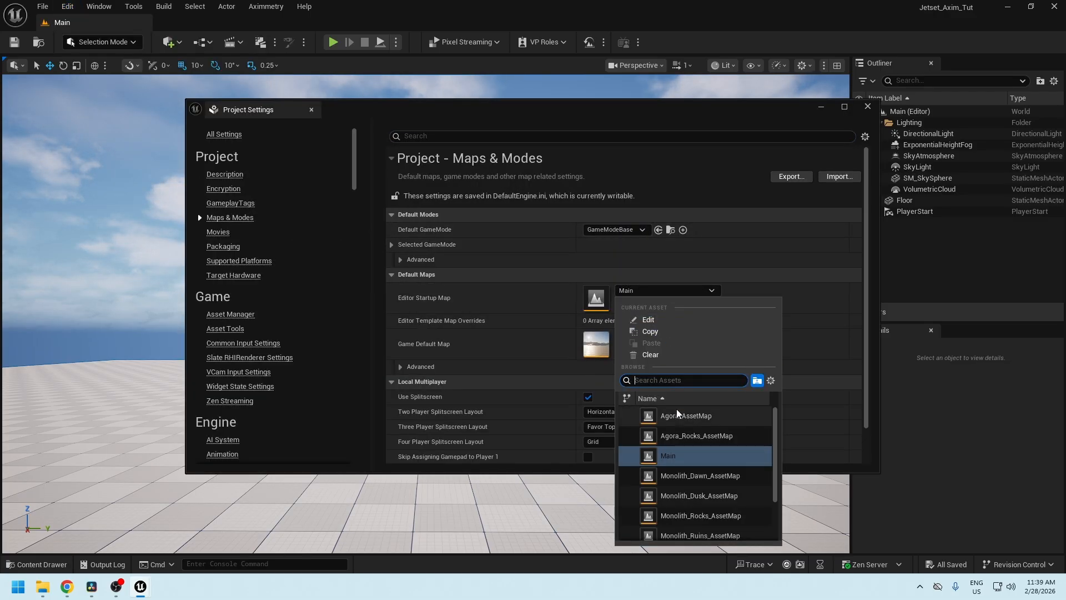
scroll(693, 469, down, 4)
click(703, 490)
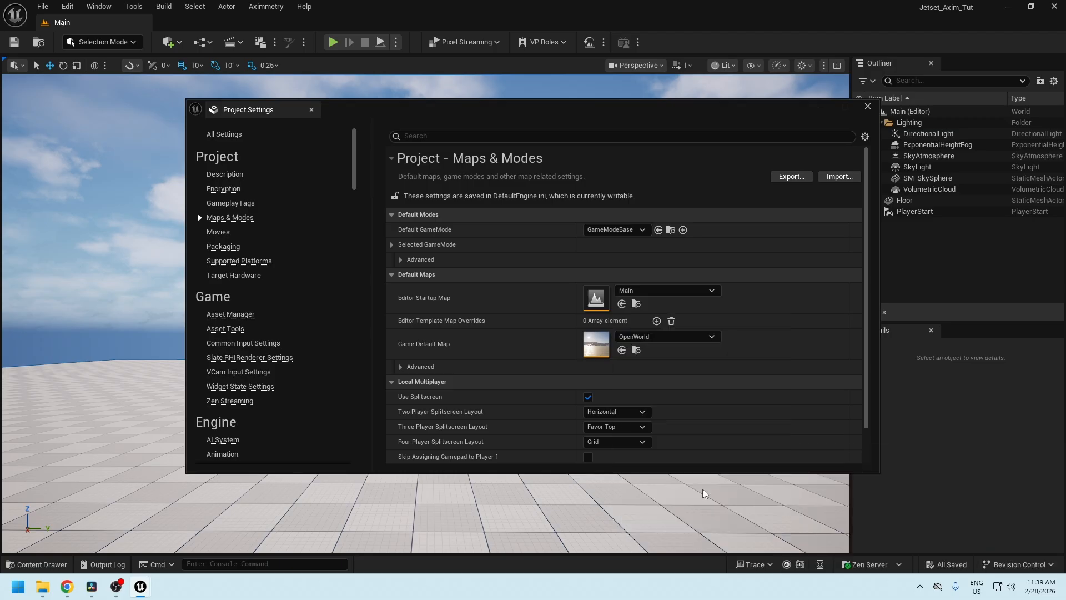
Step: Choose ParagonSample as the Game Default Map
click(649, 337)
scroll(689, 287, down, 4)
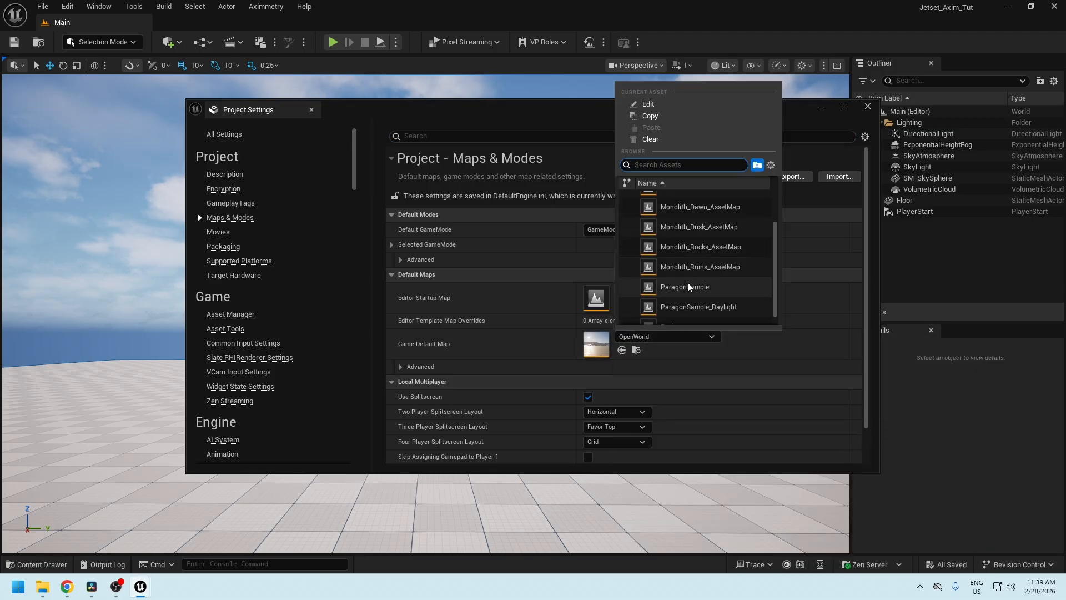
click(687, 287)
Step: Find the stencil options in the project settings and set Custom Depth-Stencil Pass to Enabled with Stencil
text(stencil)
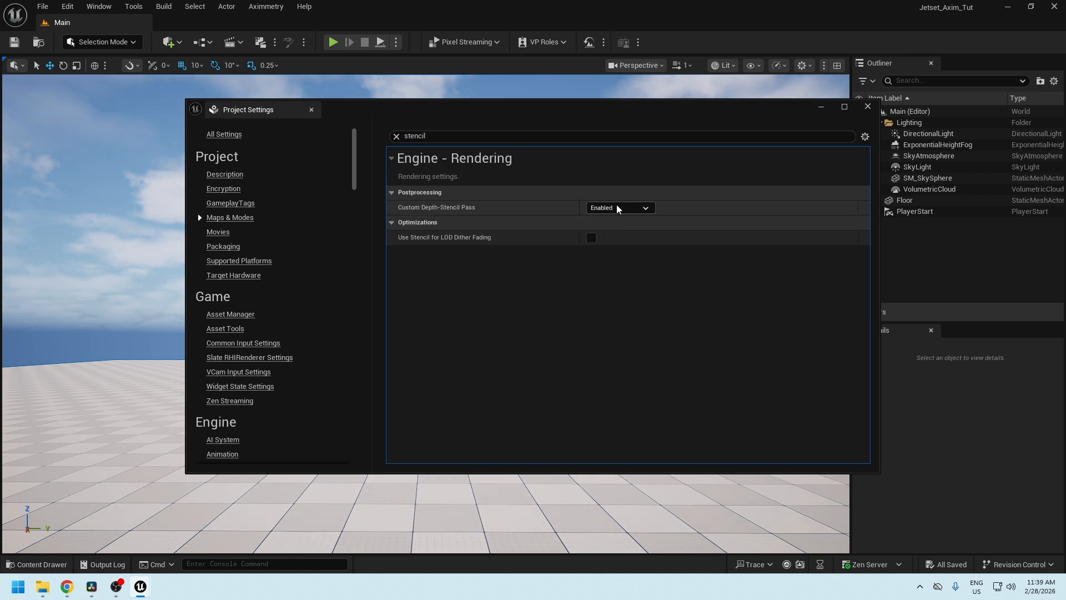
click(621, 208)
click(616, 243)
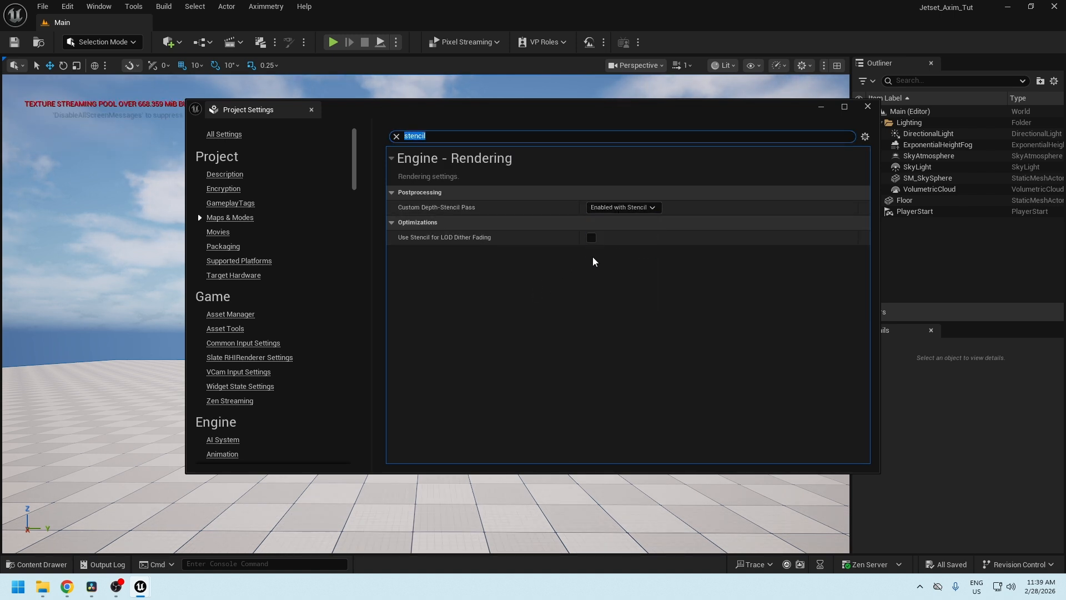
Step: Find the list of maps to include in a packaged build, add ParagonSample.umap from the SampleMap folder, and close the project settings
key(BackSpace)
text(p)
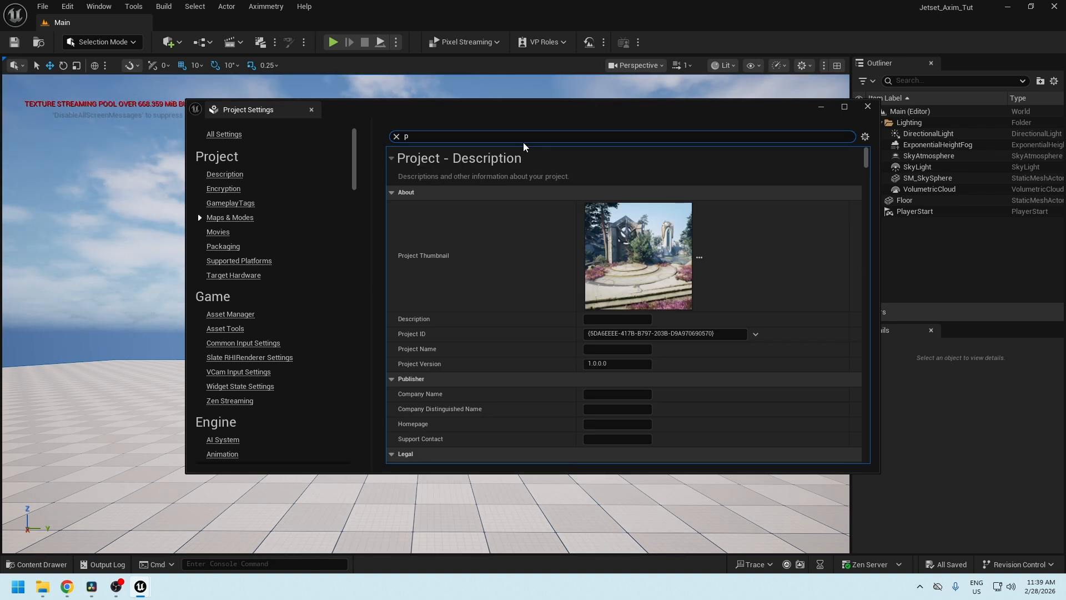
text(acka)
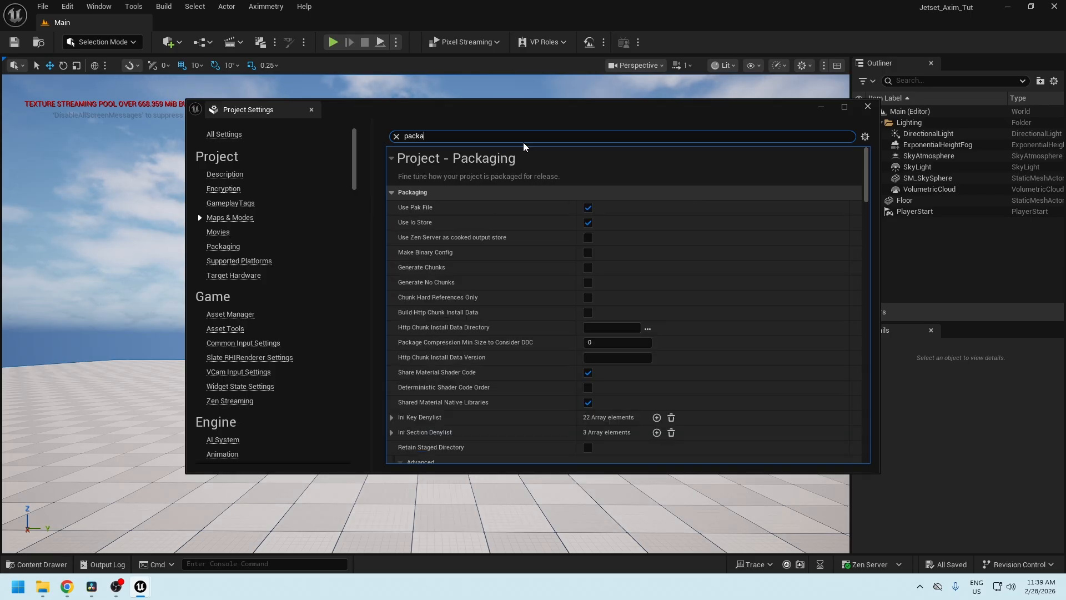
text(ged)
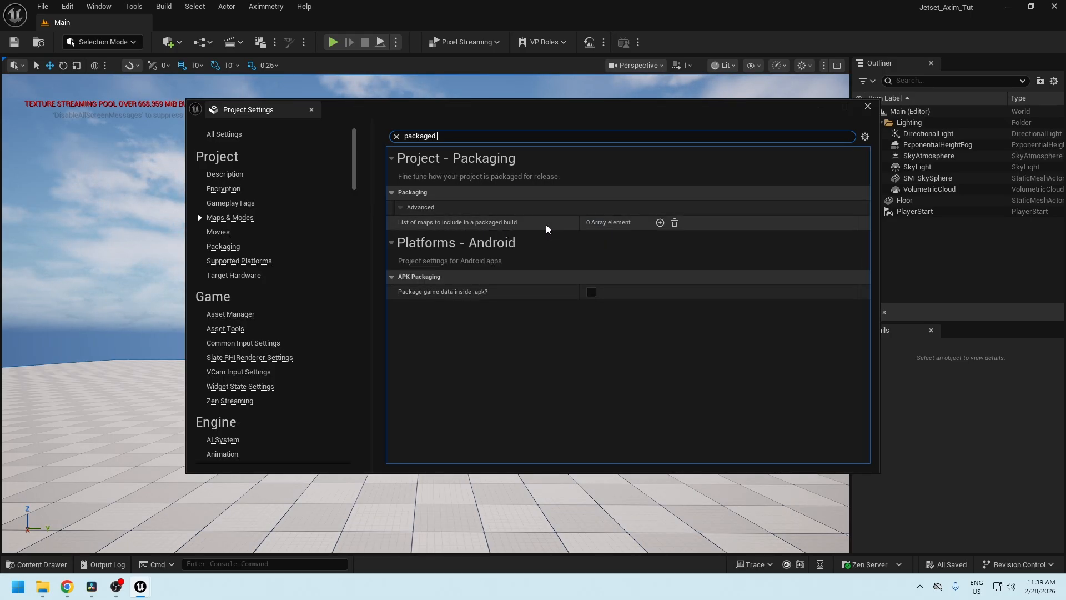
click(661, 224)
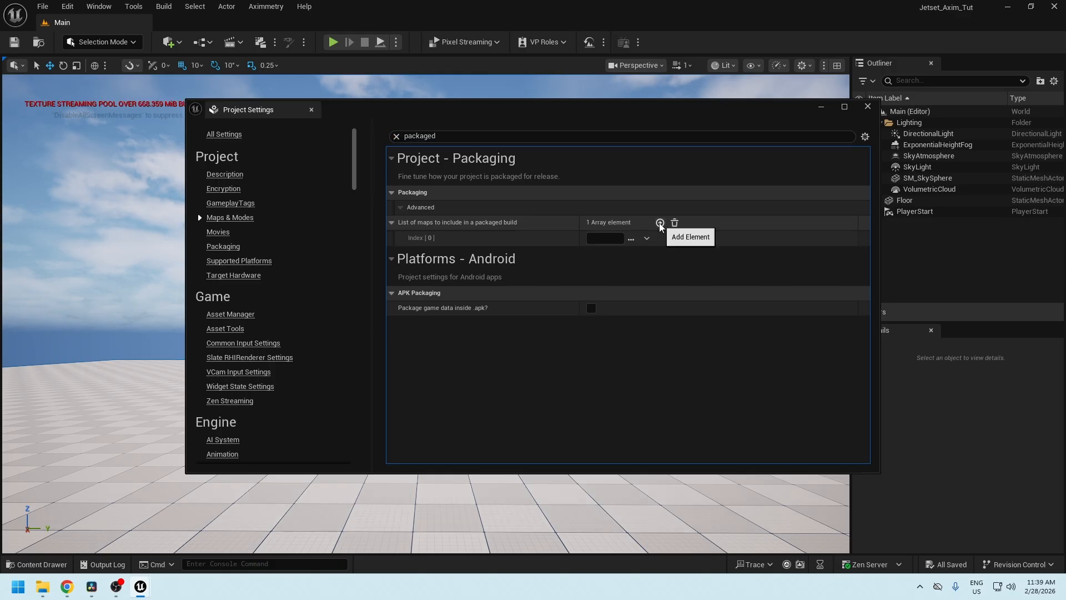
click(631, 241)
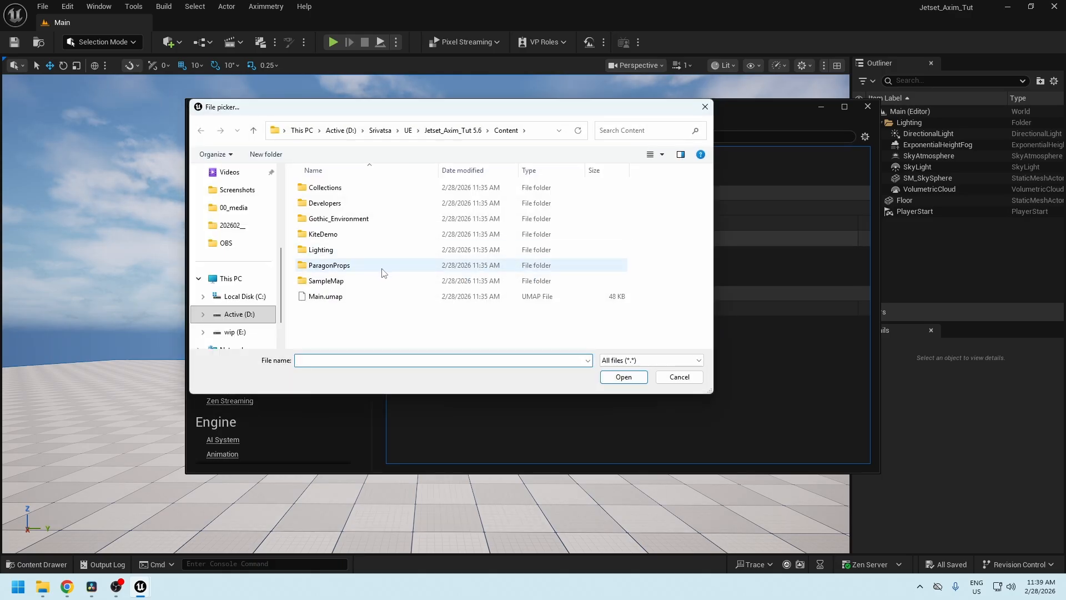
double_click(354, 282)
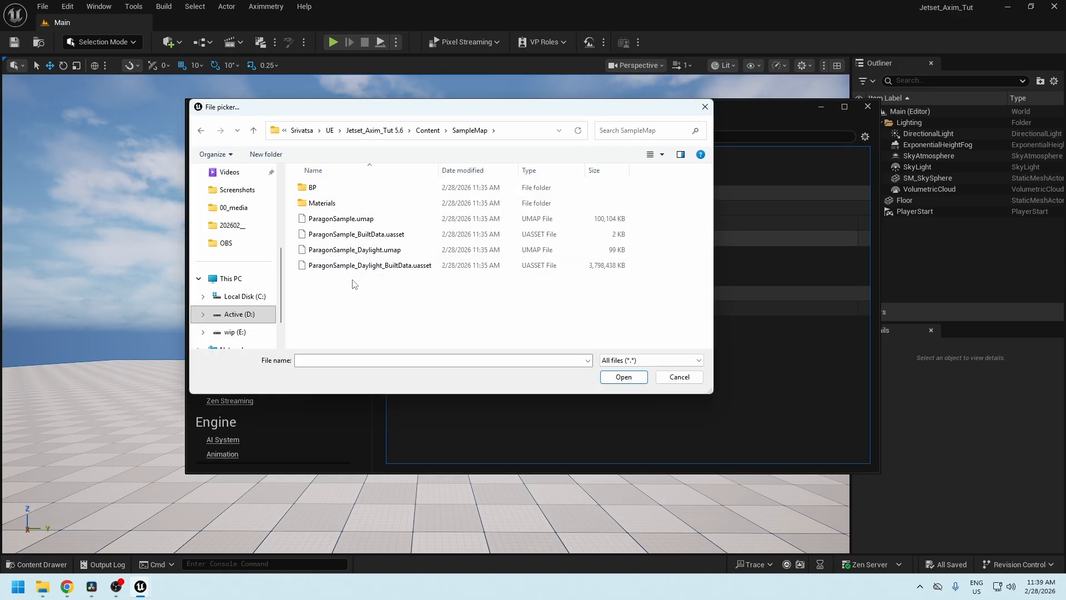
click(360, 220)
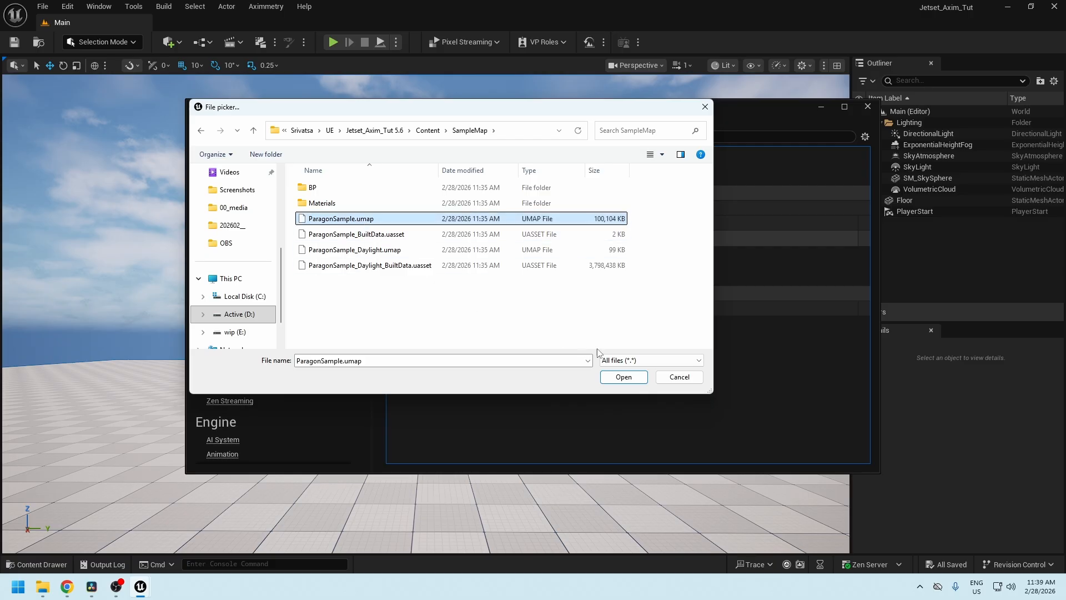
click(631, 377)
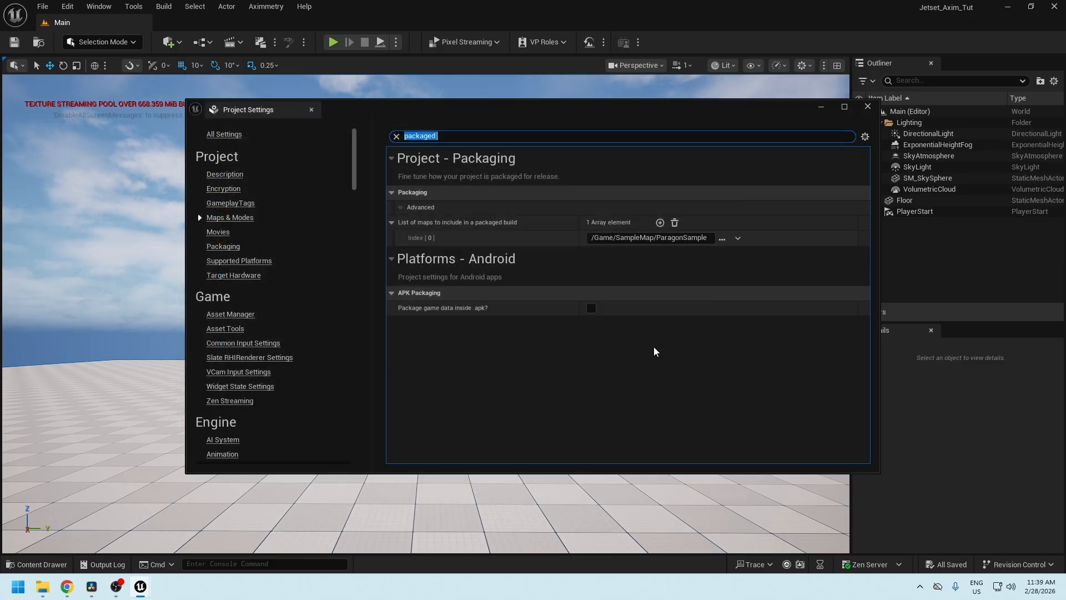
click(868, 106)
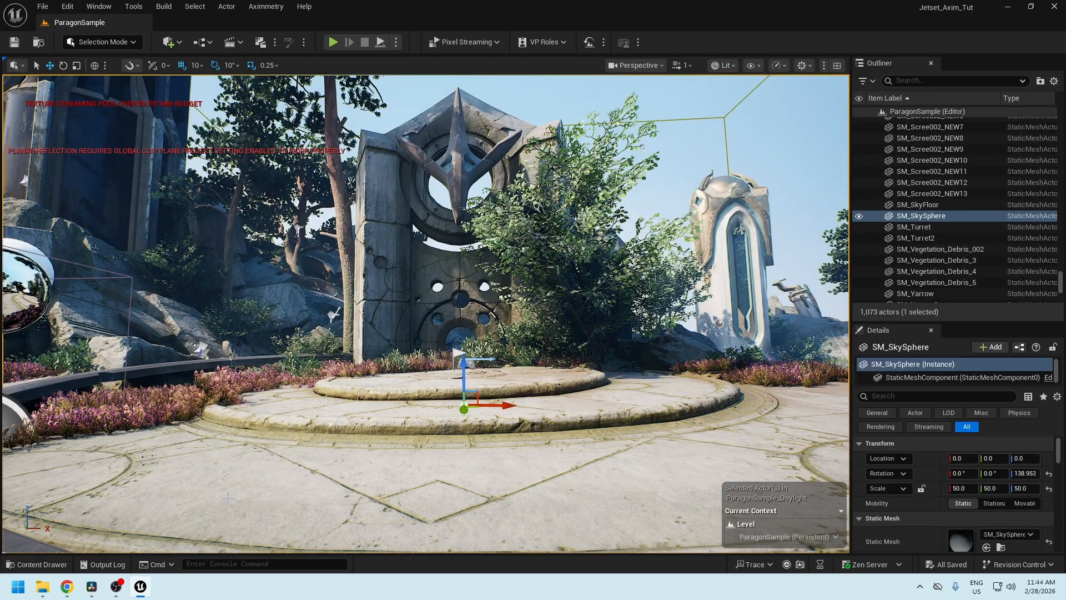
Step: Add an Aximmetry Green camera (tracked) to the ParagonSample level
click(266, 6)
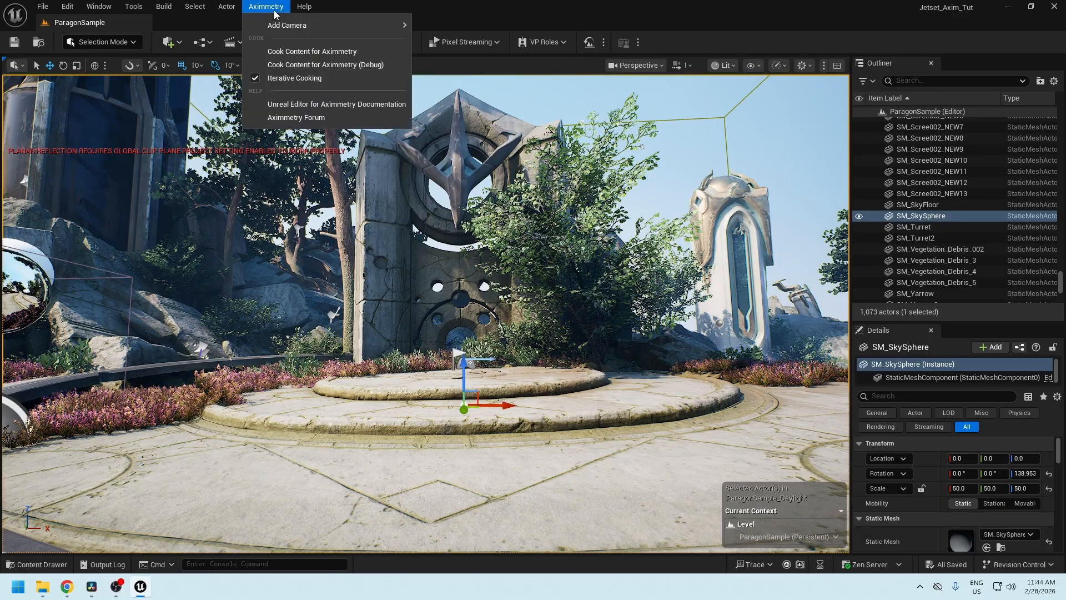
mouse_move(277, 26)
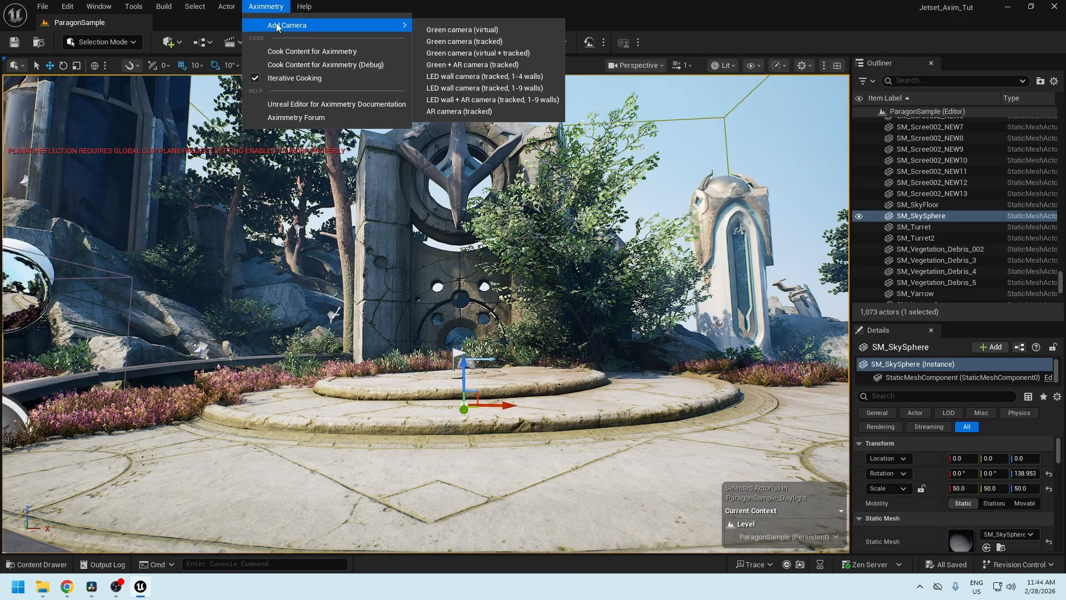
click(492, 42)
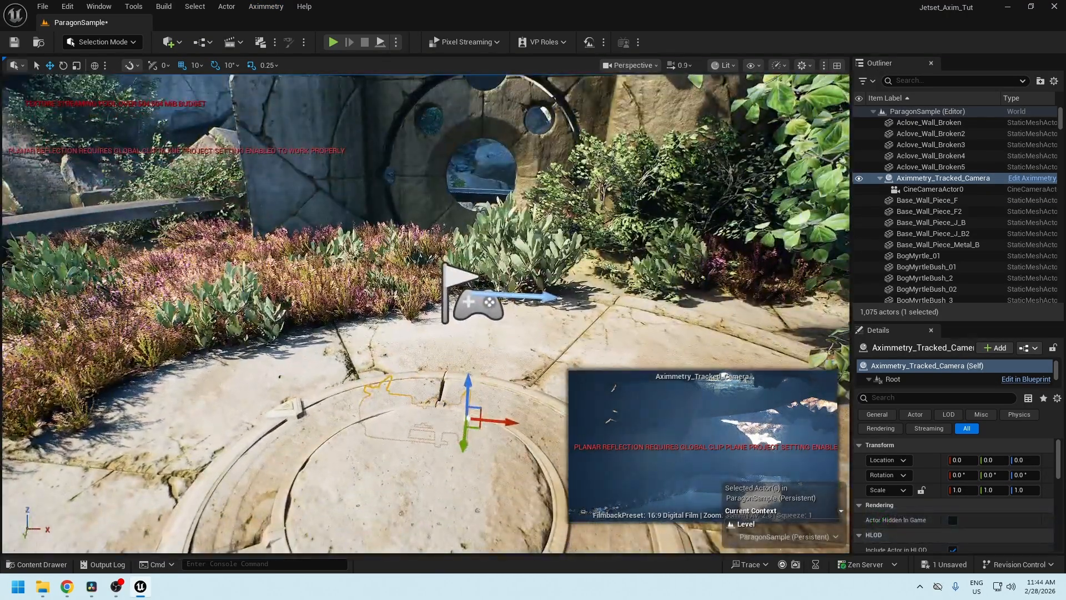
Step: Raise the tracked camera along the vertical axis to a Z location of 150
key(s)
mouse_move(445, 242)
right_down()
mouse_move(489, 227)
mouse_move(444, 242)
right_up()
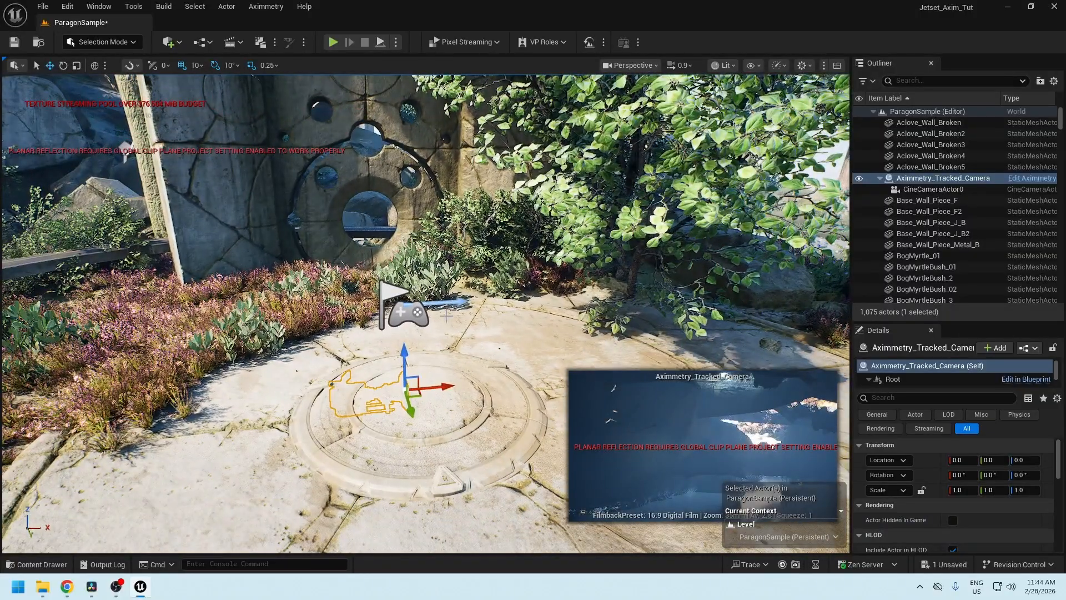
drag(407, 359, 406, 239)
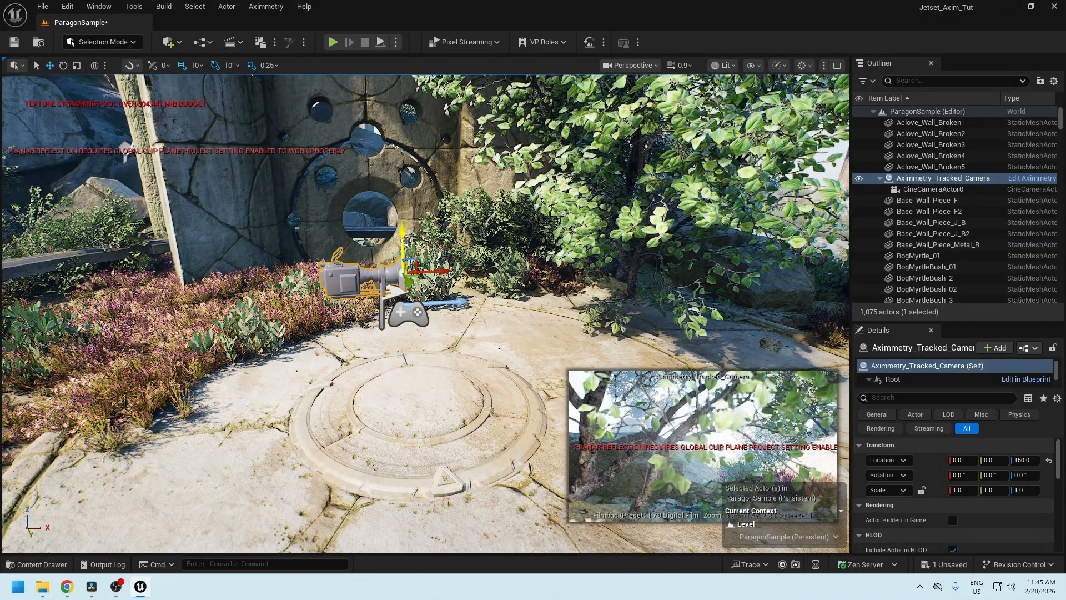
Step: Rotate the tracked camera to -90° about Z and move it back to Y 1220 so it faces the circular stone stage
drag(377, 286, 312, 290)
drag(408, 281, 562, 436)
key(s)
right_drag(508, 345, 667, 344)
drag(509, 352, 791, 421)
key(s)
right_drag(439, 297, 490, 325)
drag(446, 377, 555, 432)
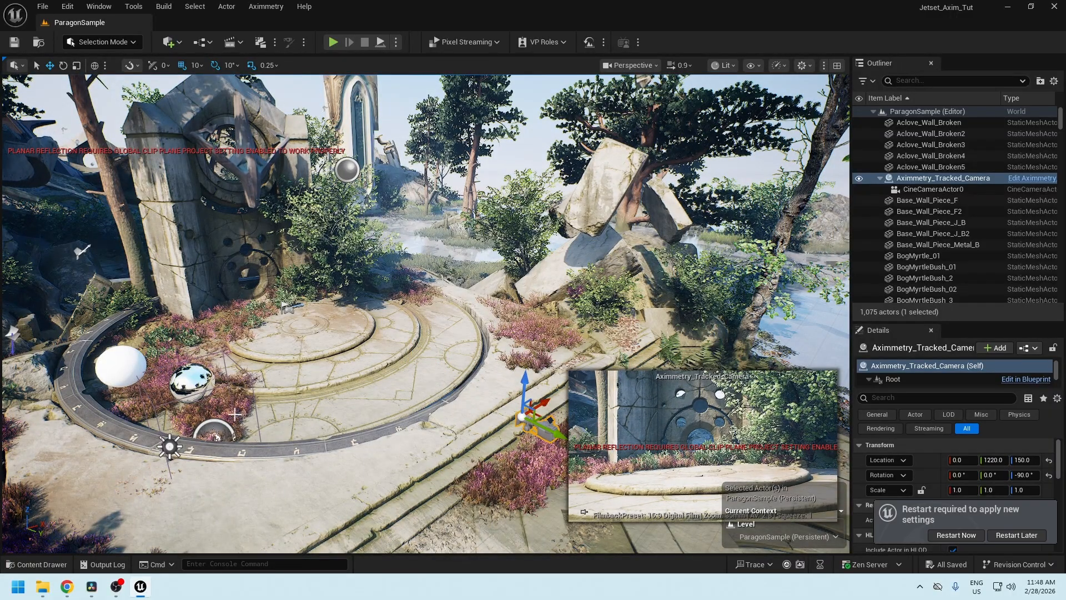
Step: Cook the project content for Aximmetry
click(270, 6)
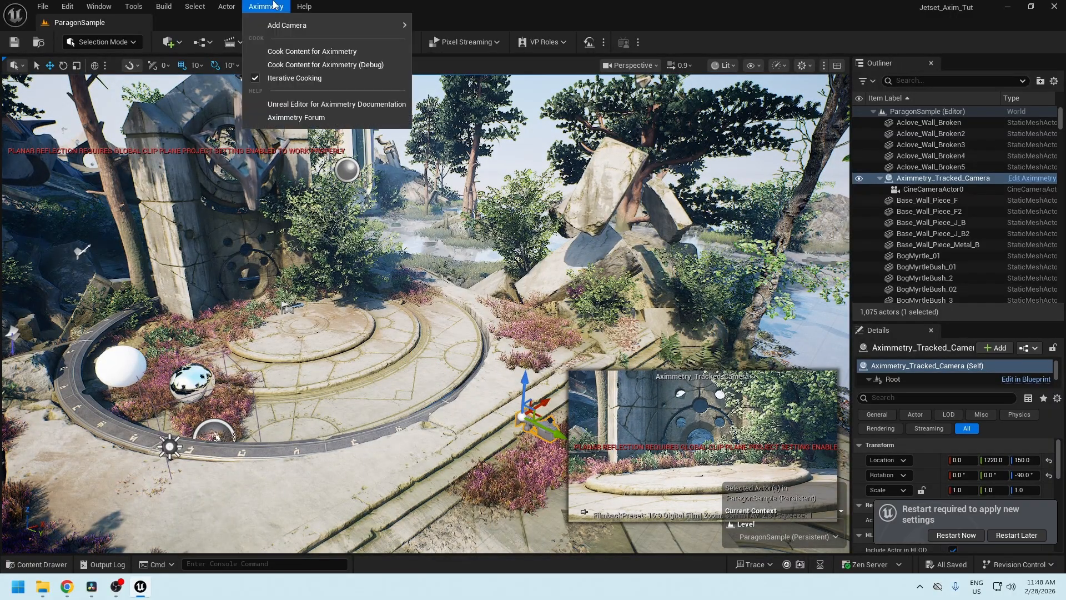
click(303, 51)
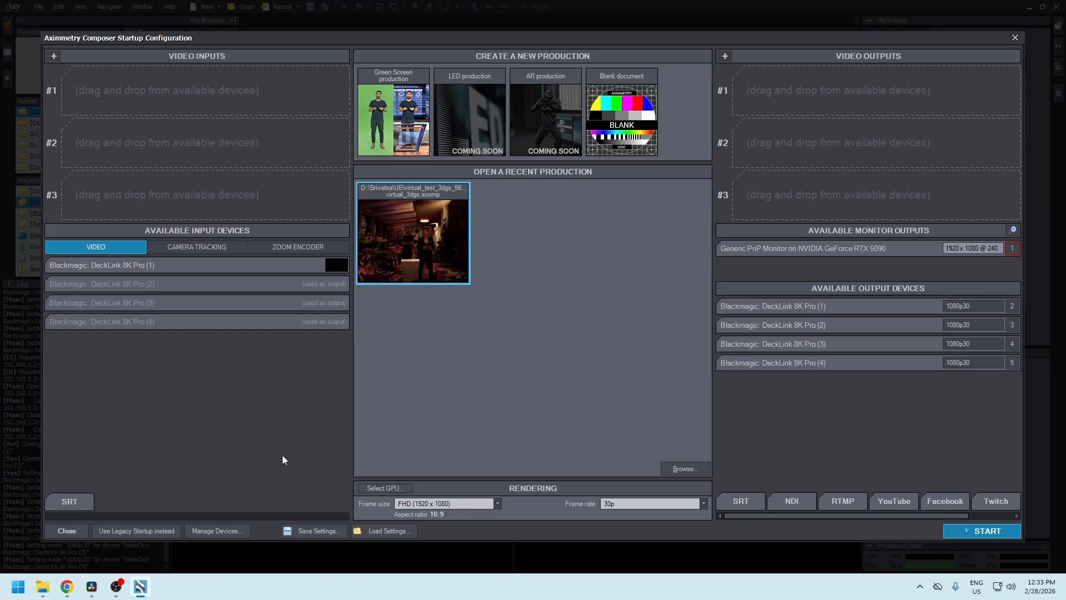
Step: In Aximmetry Composer, assign DeckLink 8K Pro (1) to video input #1 and give it C-Tracking on the 192.168.1.2 adapter, UDP port 40000
drag(156, 266, 172, 107)
click(192, 245)
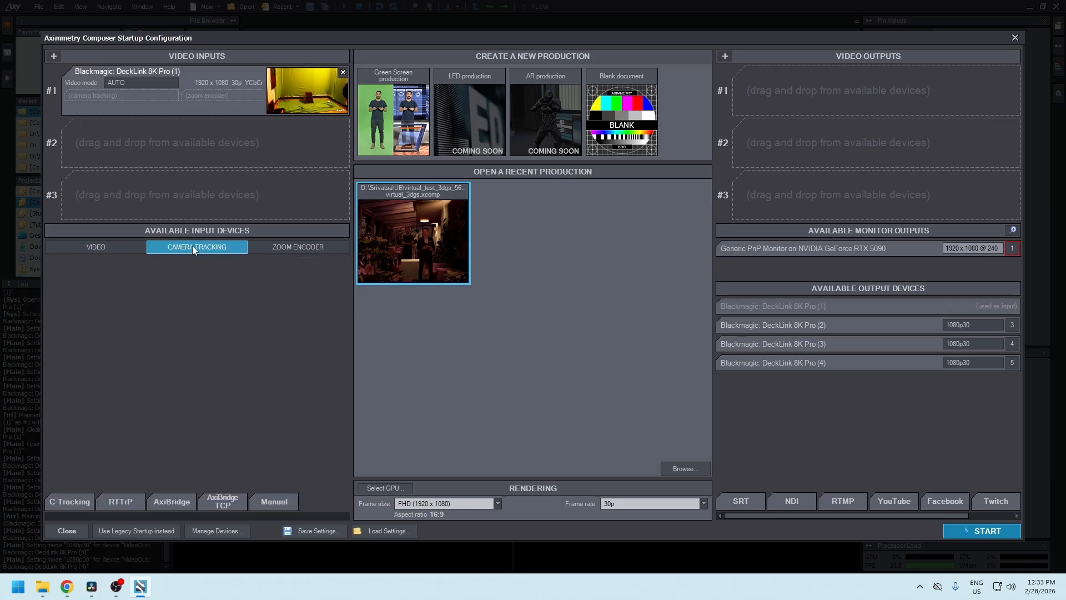
click(65, 494)
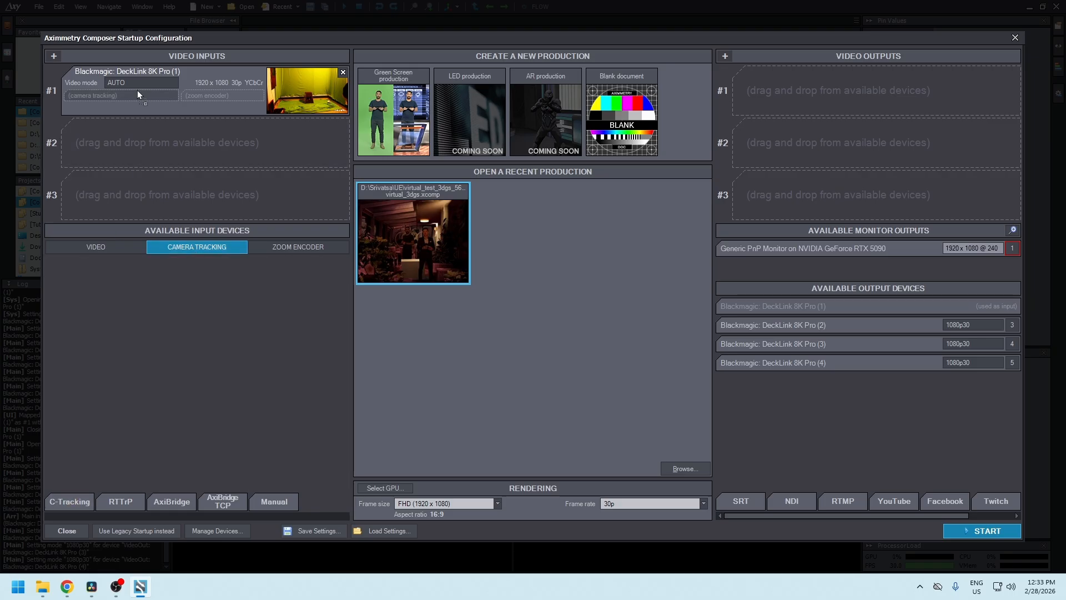
click(499, 273)
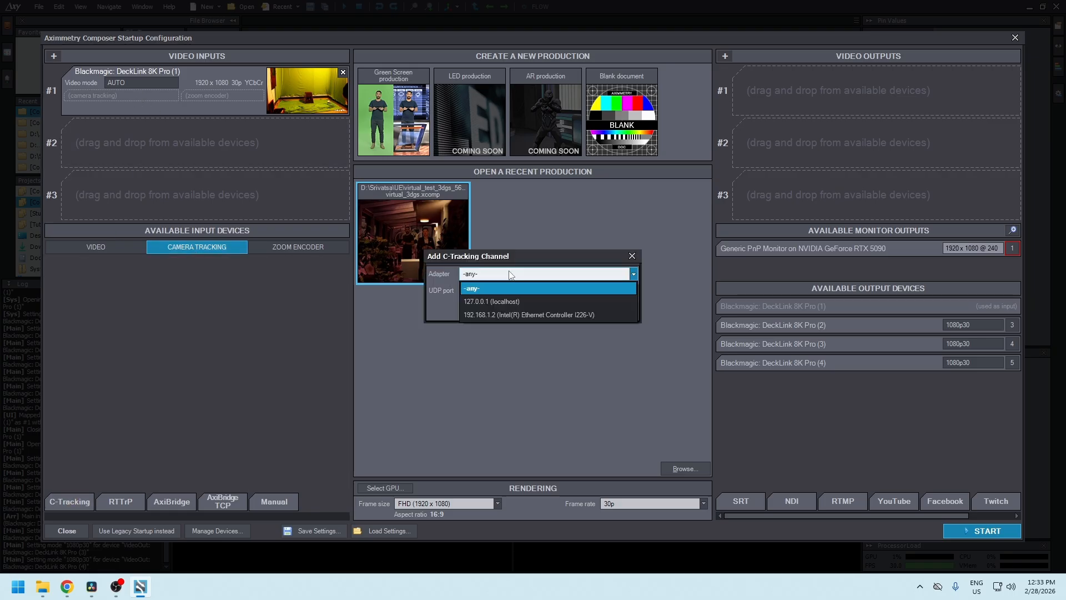
click(500, 316)
click(472, 292)
double_click(472, 290)
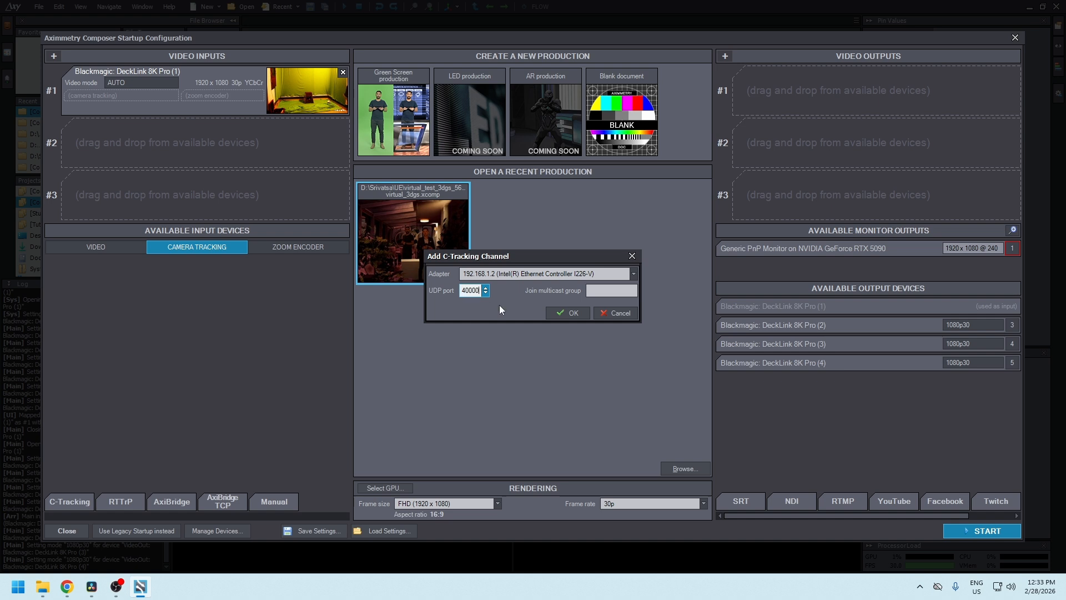
click(561, 312)
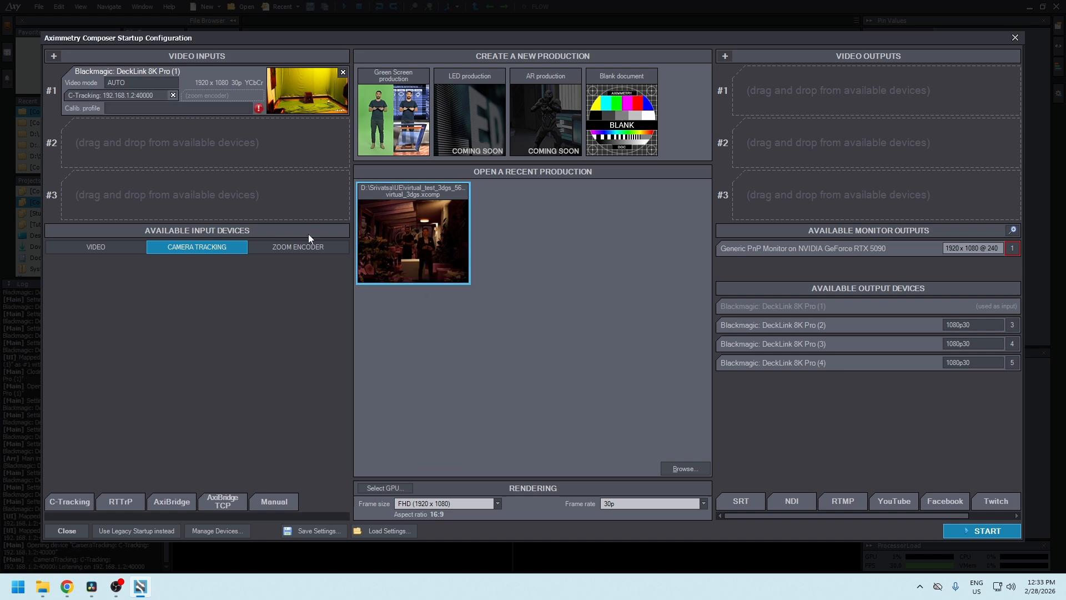
Step: Load 24_solve_aximmetry.xml as the tracking calibration profile for input #1 and start a blank document production
click(204, 106)
click(252, 62)
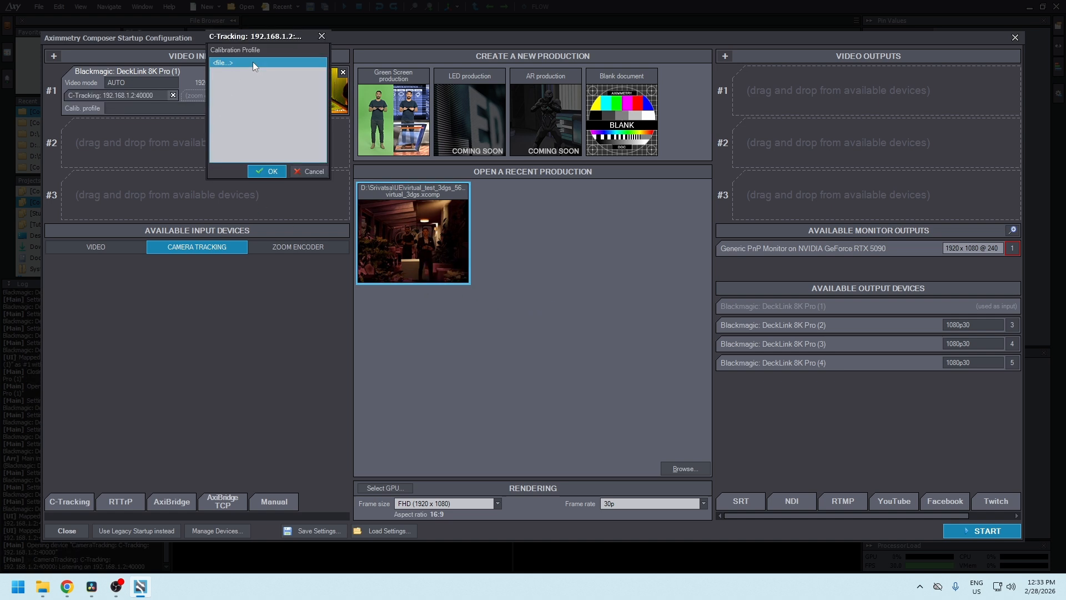
click(266, 171)
double_click(194, 168)
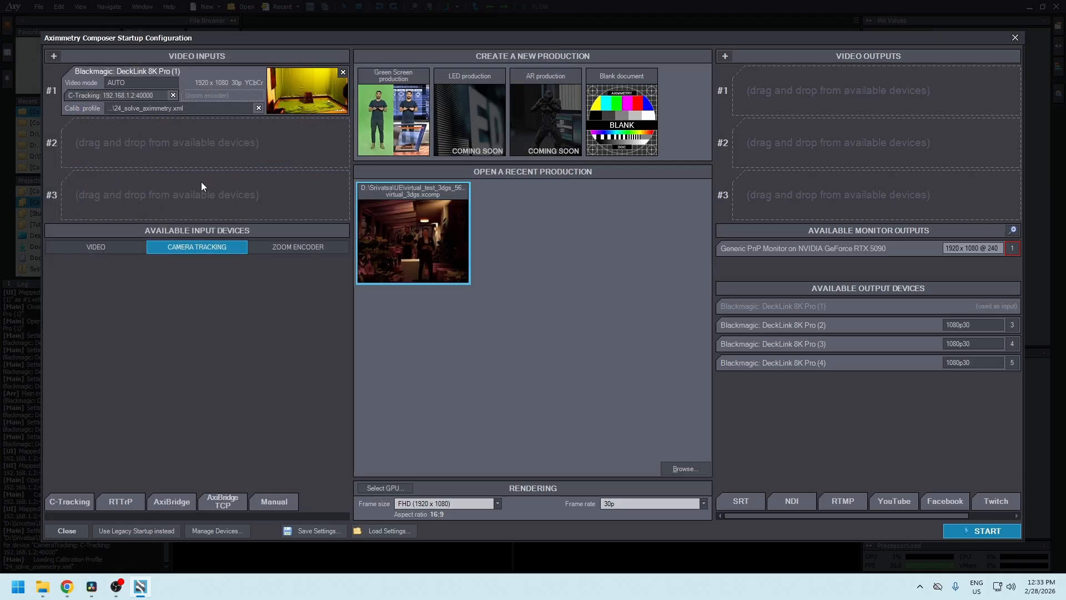
click(617, 132)
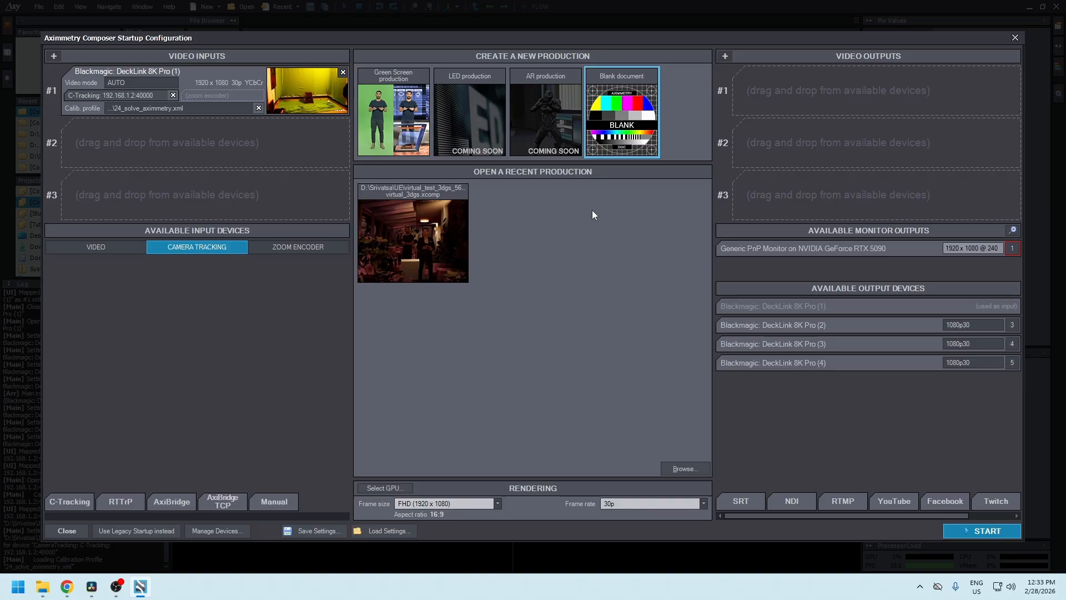
click(1014, 529)
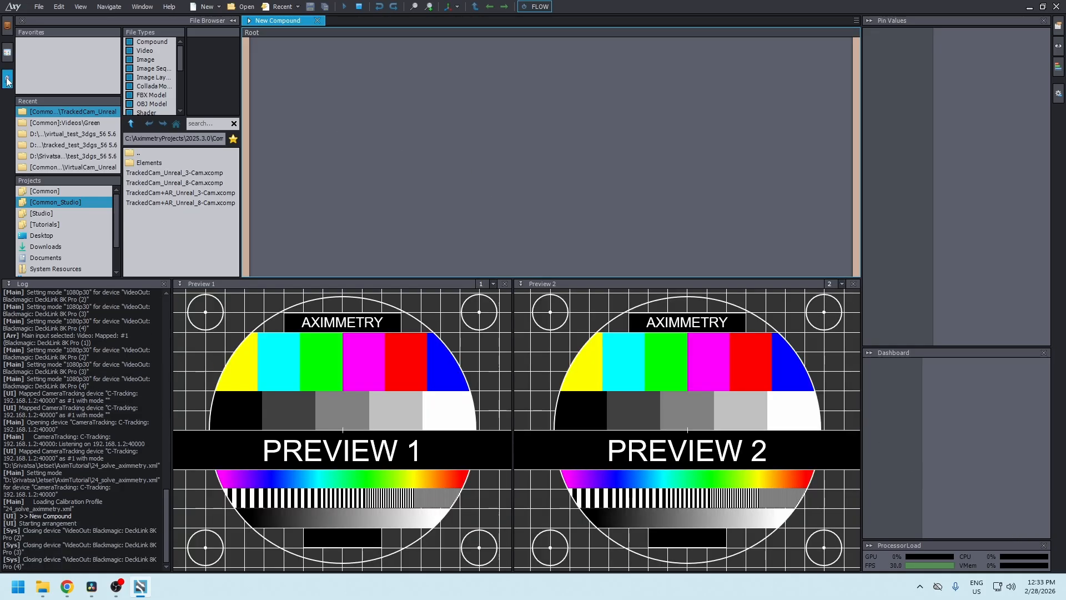
Step: Add the TrackedCam_Unreal_3-Cam.xcomp compound from the Common_Studio Camera folder to the flow graph
double_click(159, 163)
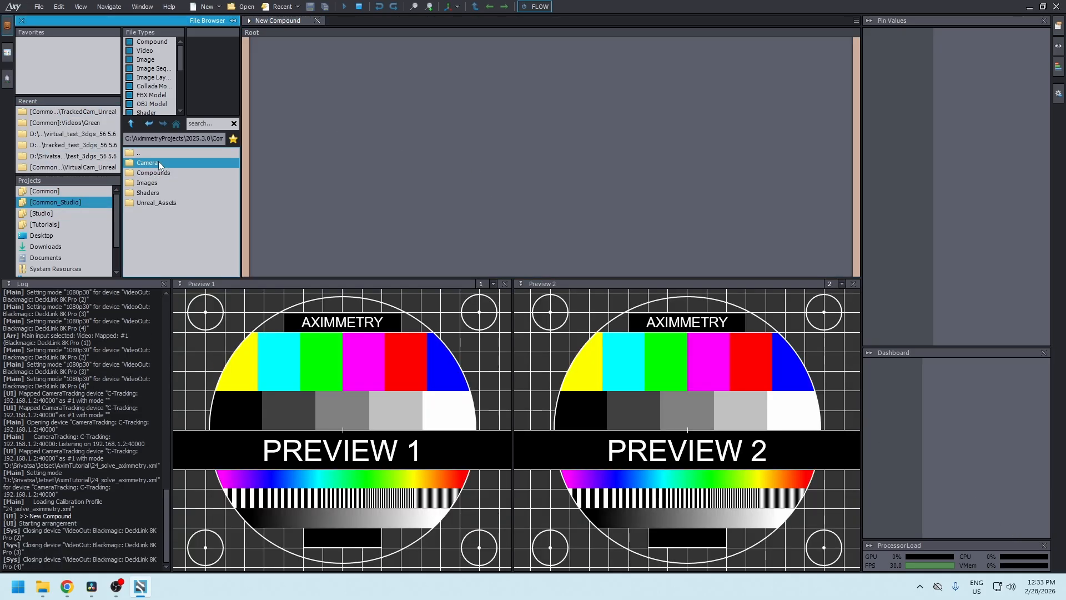
double_click(166, 221)
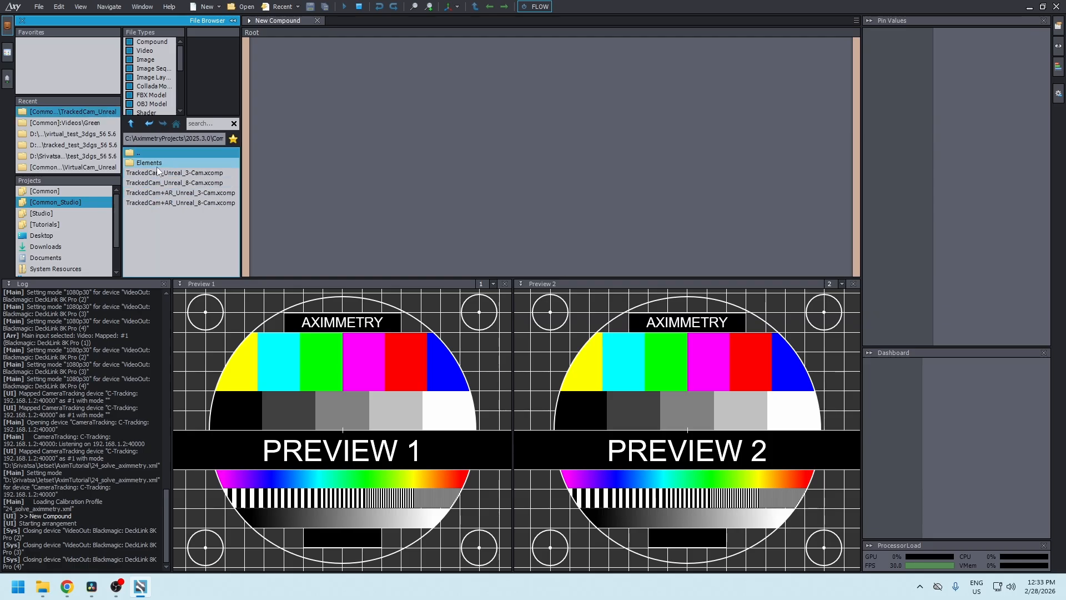
drag(158, 172, 359, 127)
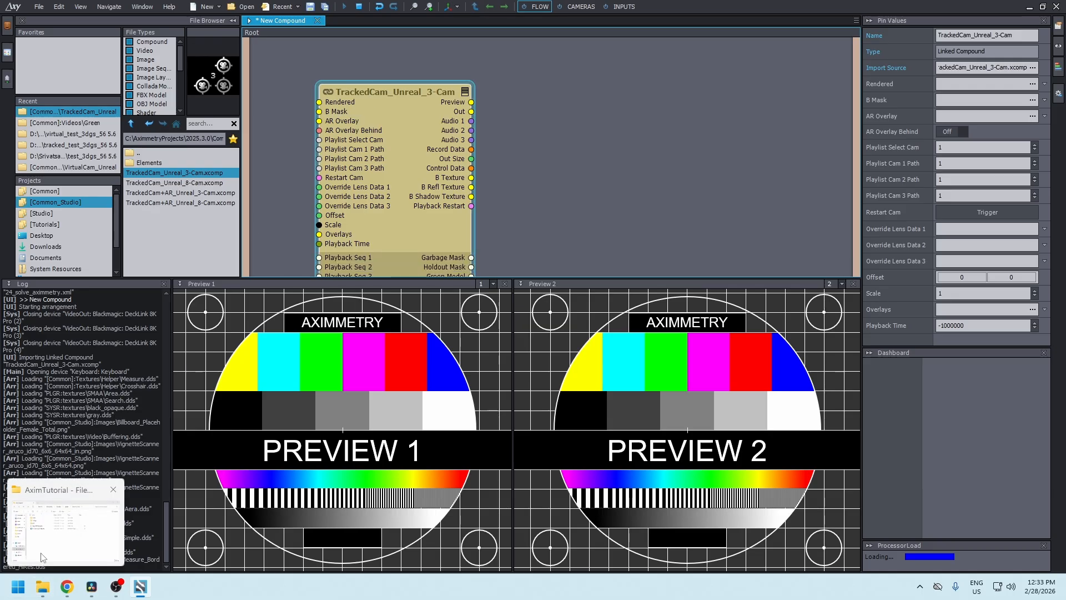
Step: Import the Jetset_Axim_Tut.uproject file from File Explorer into the flow graph beside the tracked camera compound
click(55, 583)
drag(472, 340, 578, 108)
click(850, 130)
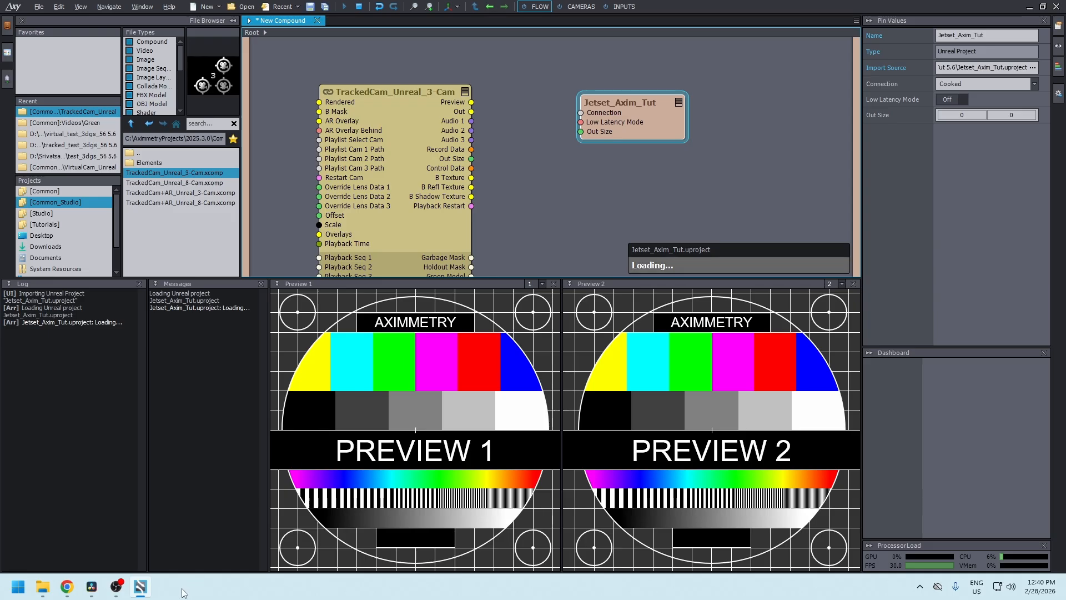
Step: Wire the camera compound's Out Size, Control Data and three B textures into the Unreal project node, and its Out and B Mask back
drag(471, 159, 580, 131)
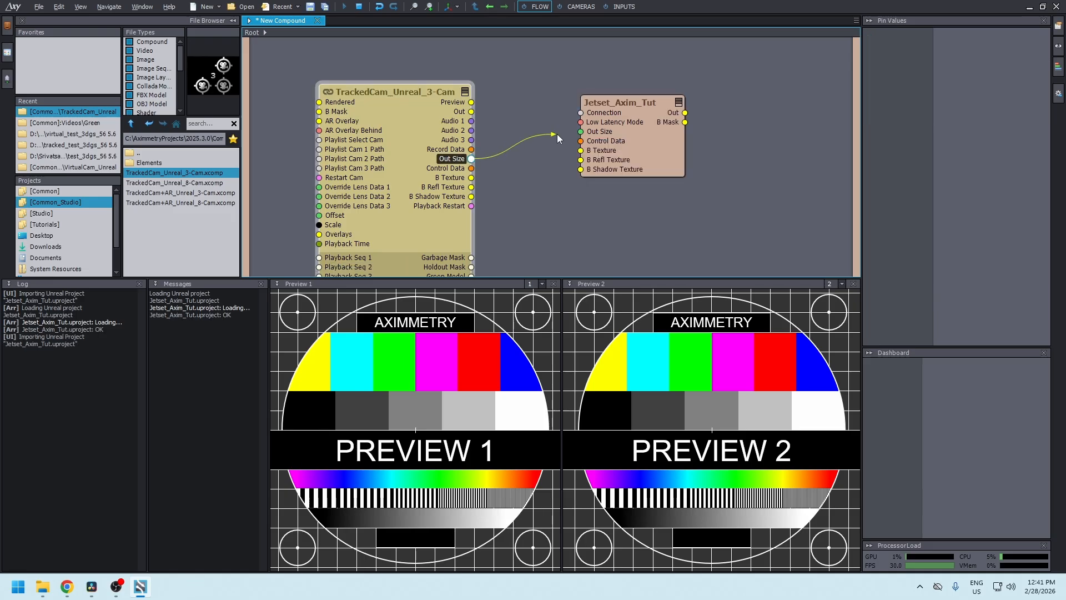
drag(581, 141, 471, 187)
drag(471, 196, 580, 170)
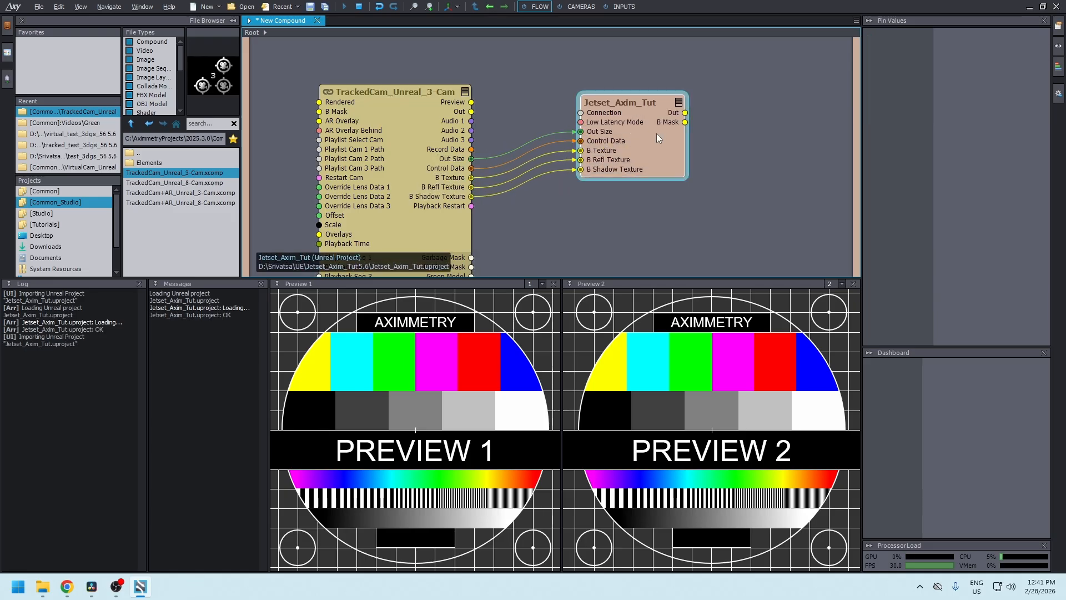
drag(616, 102, 528, 141)
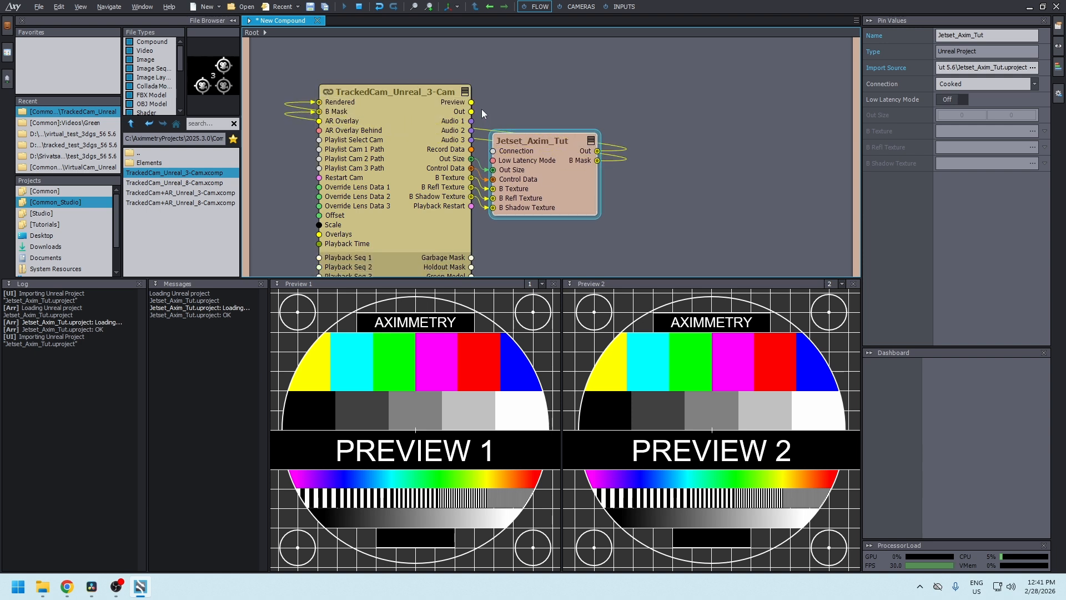
Step: Expose the camera compound's Preview and Out pins as outputs of the root compound
drag(471, 102, 852, 43)
key(Return)
drag(471, 111, 848, 55)
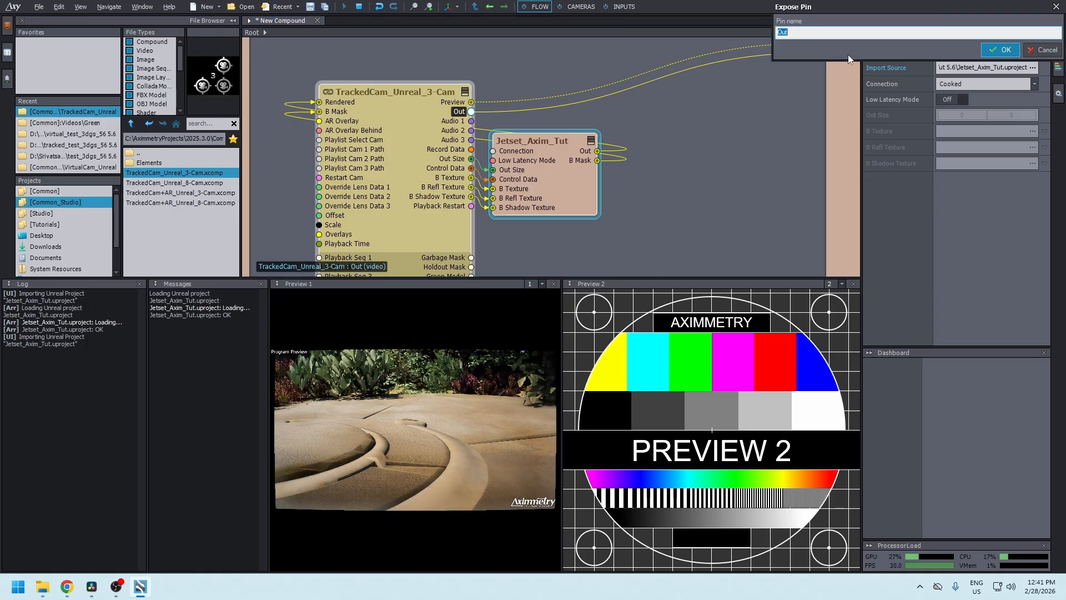
click(993, 50)
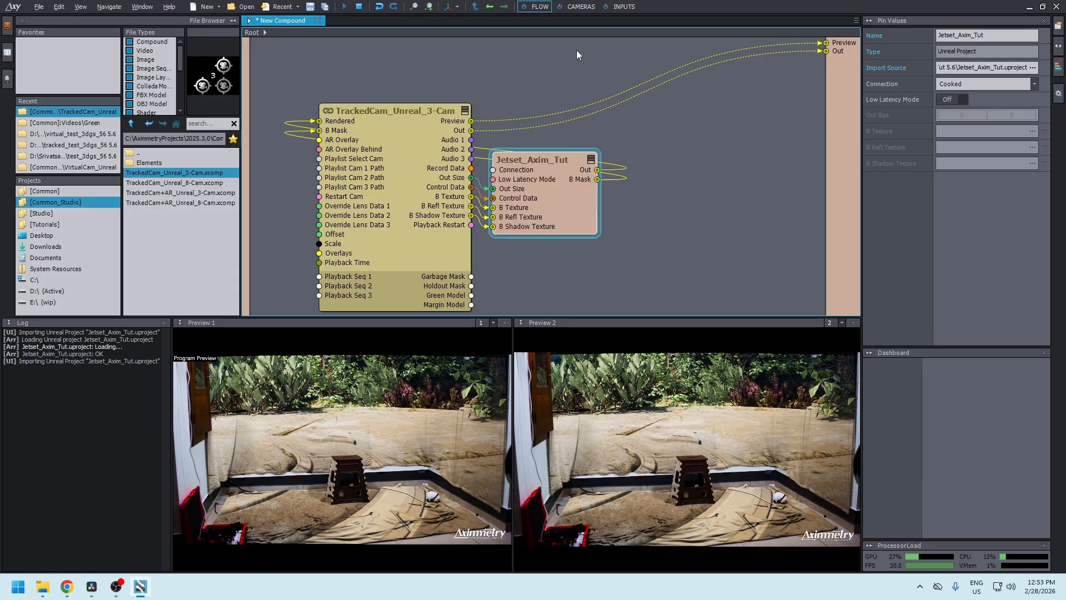
Step: Examine the CAMERAS control board with its camera selection, camera mode, path and preview monitor controls
click(579, 8)
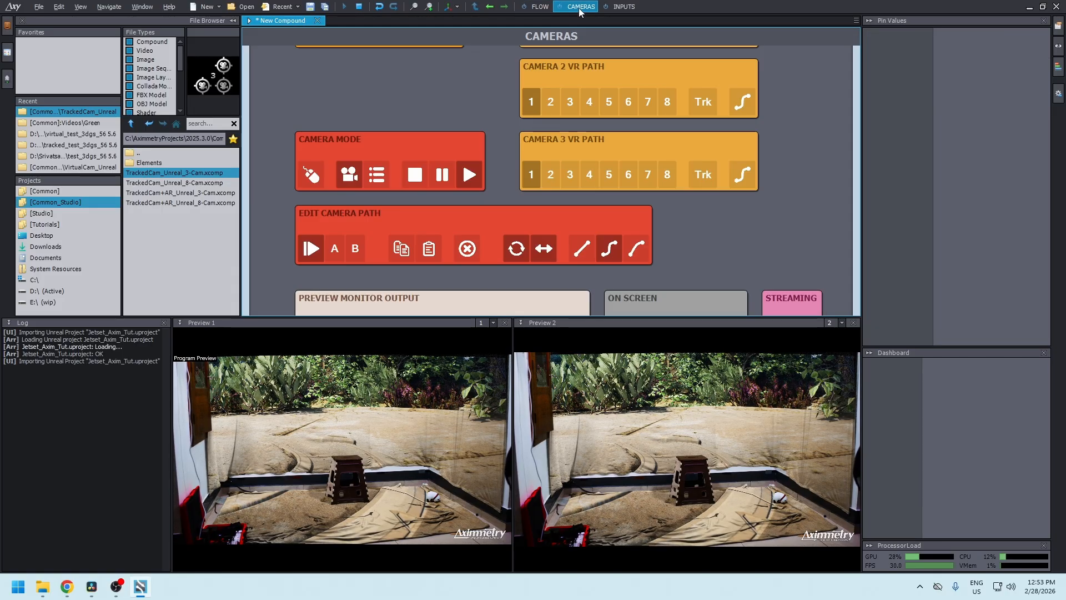
scroll(536, 87, down, 4)
middle_drag(451, 82, 456, 122)
scroll(456, 123, up, 2)
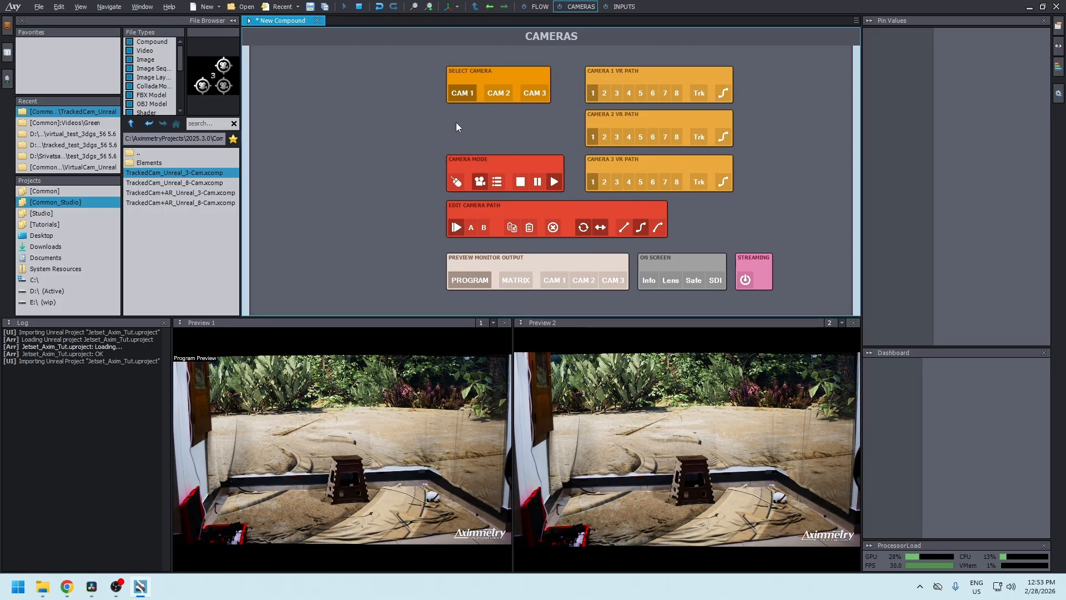
Step: Examine INPUT 1's settings on the INPUTS control board, from the camera and tracking devices through to the delay options
click(620, 7)
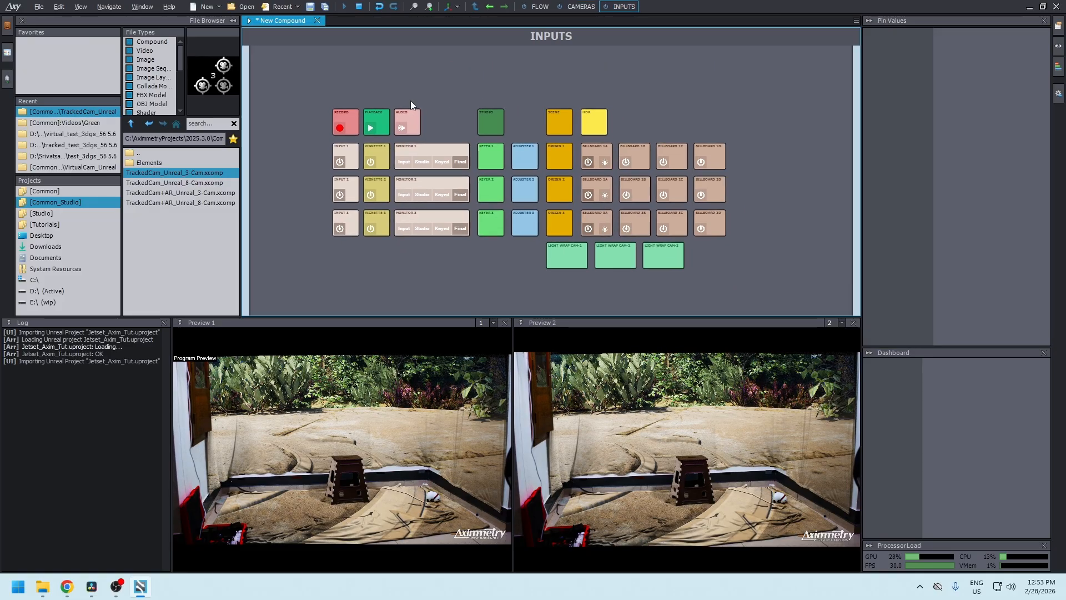
scroll(411, 101, up, 1)
click(322, 162)
middle_drag(301, 145, 281, 119)
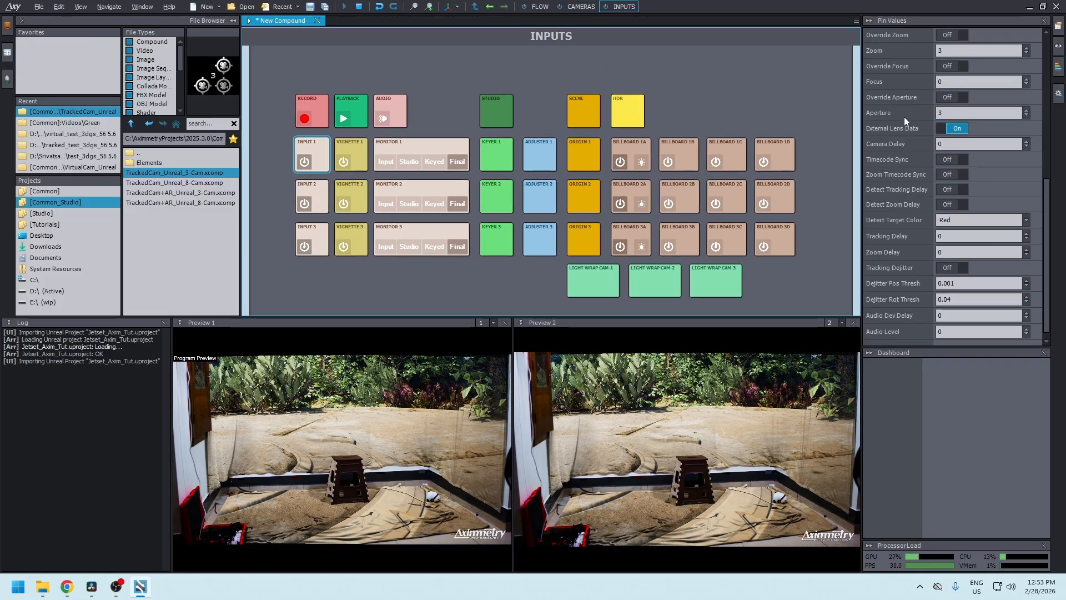
scroll(911, 264, up, 7)
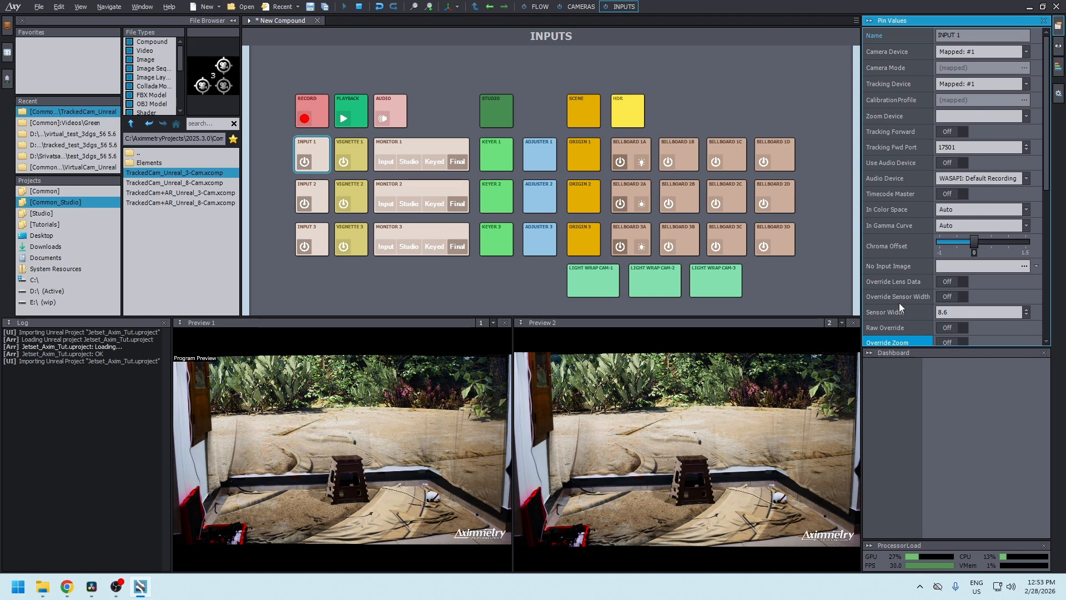
scroll(898, 302, down, 1)
scroll(908, 264, down, 9)
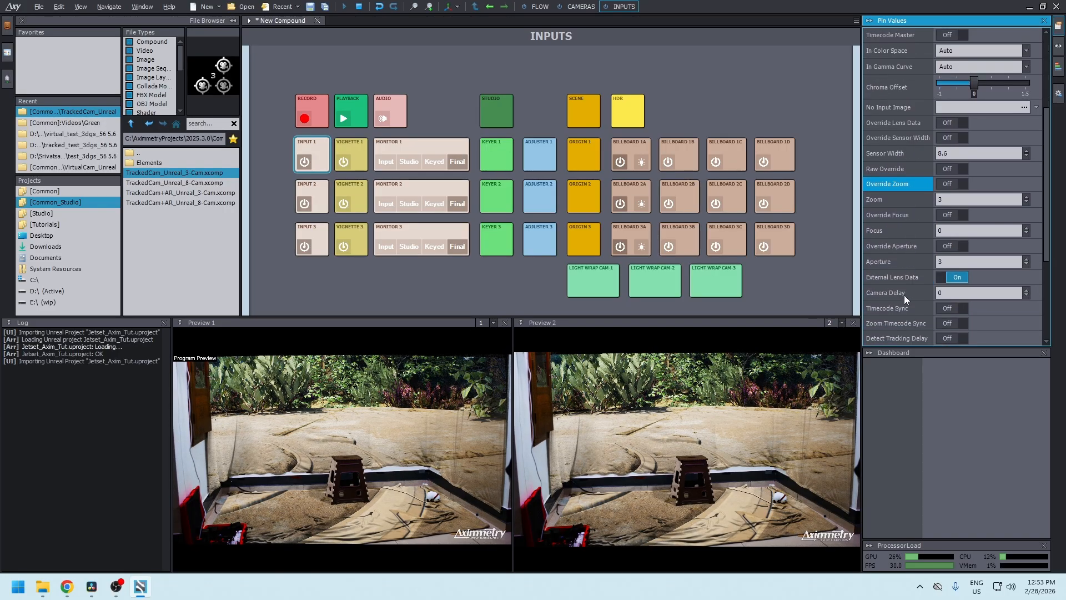
scroll(911, 297, down, 5)
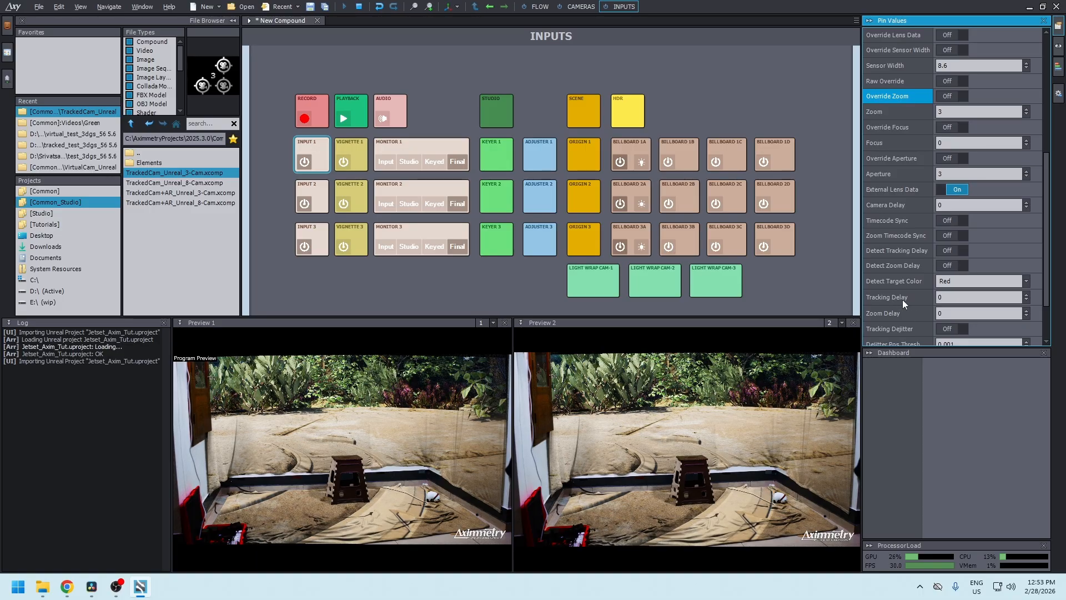
scroll(902, 303, down, 1)
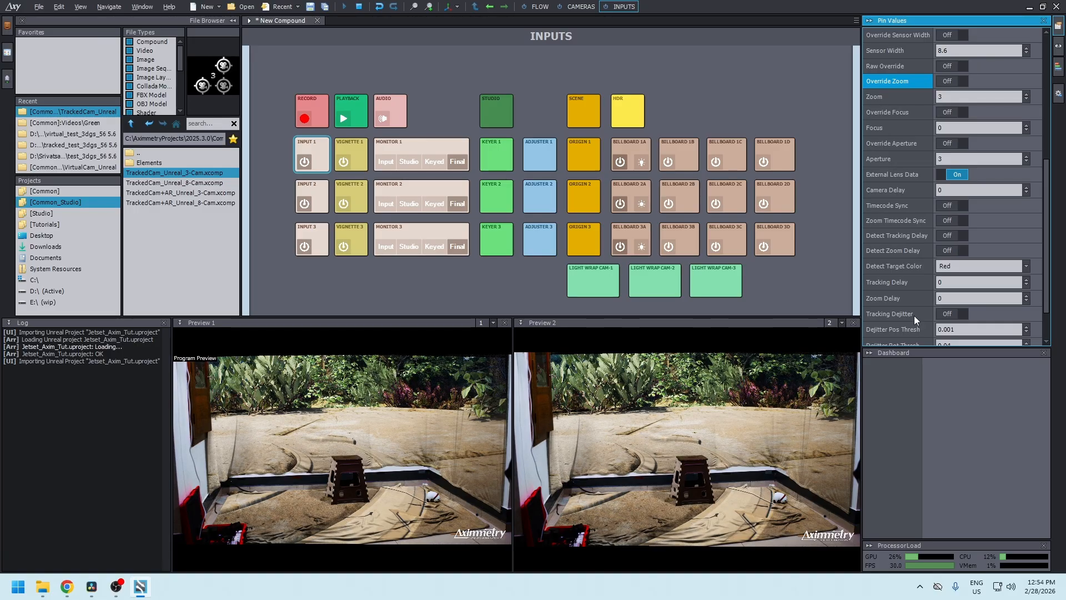
Step: Switch MONITOR 1 to the raw camera input and select INPUT 1
click(453, 146)
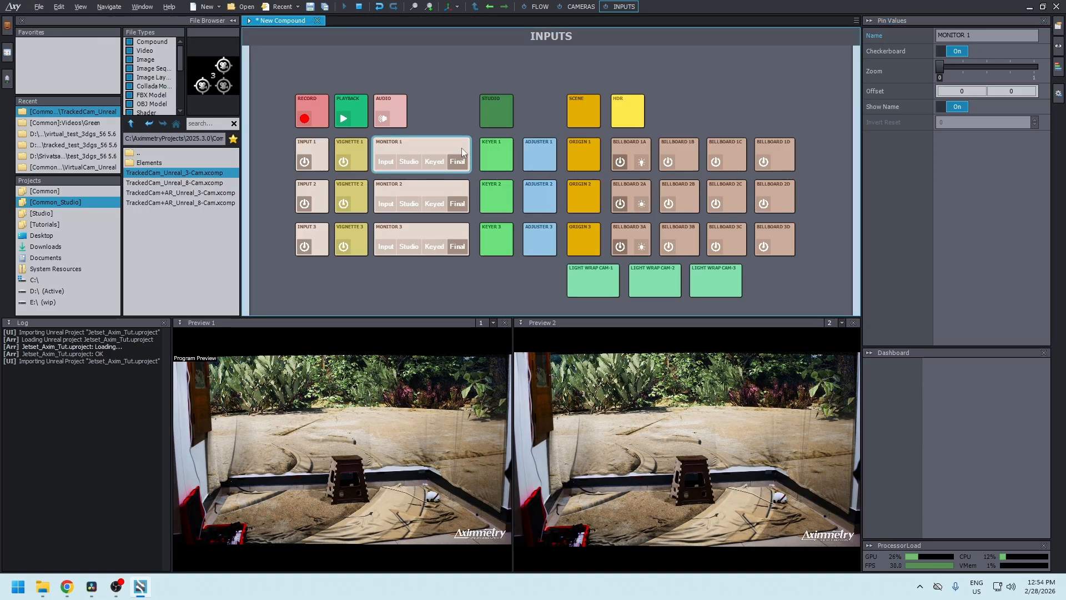
click(407, 162)
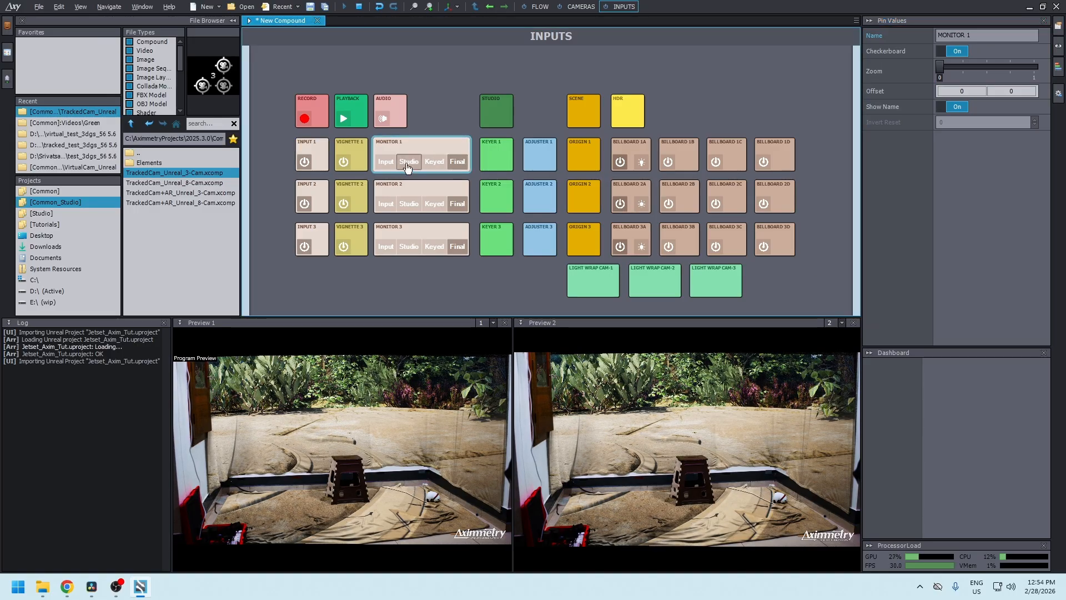
click(386, 162)
click(311, 152)
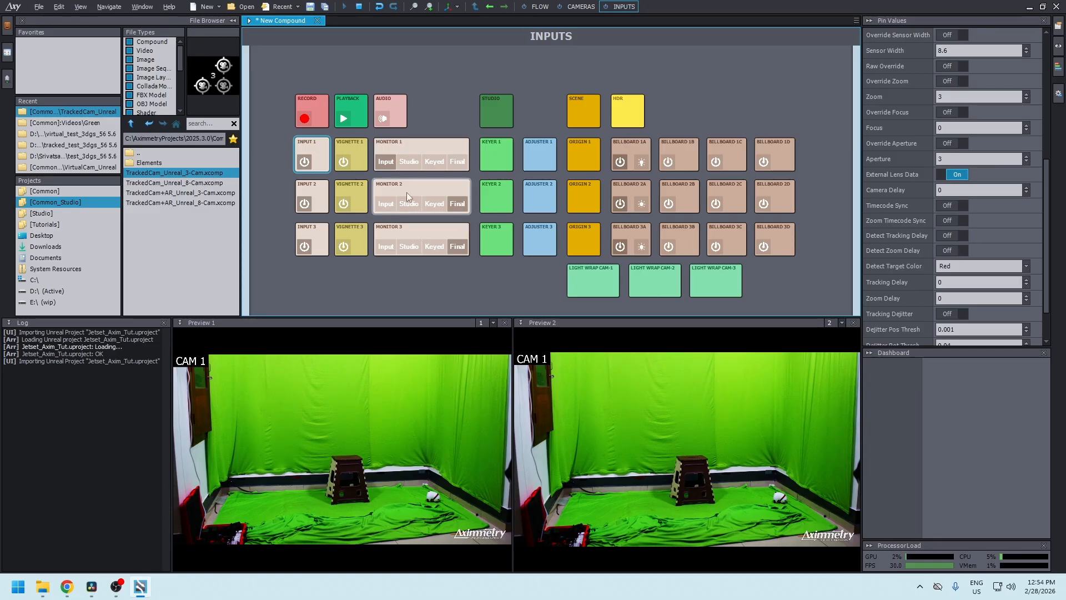
Step: Switch MONITOR 1 to the studio view and set the STUDIO Mask Mode to Normal
click(409, 162)
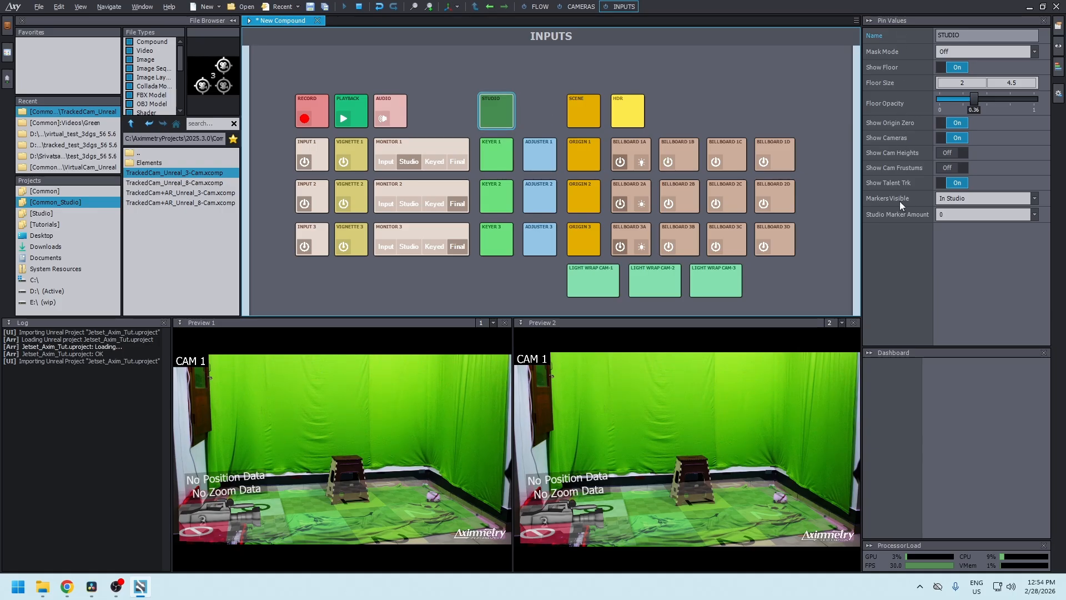
click(965, 53)
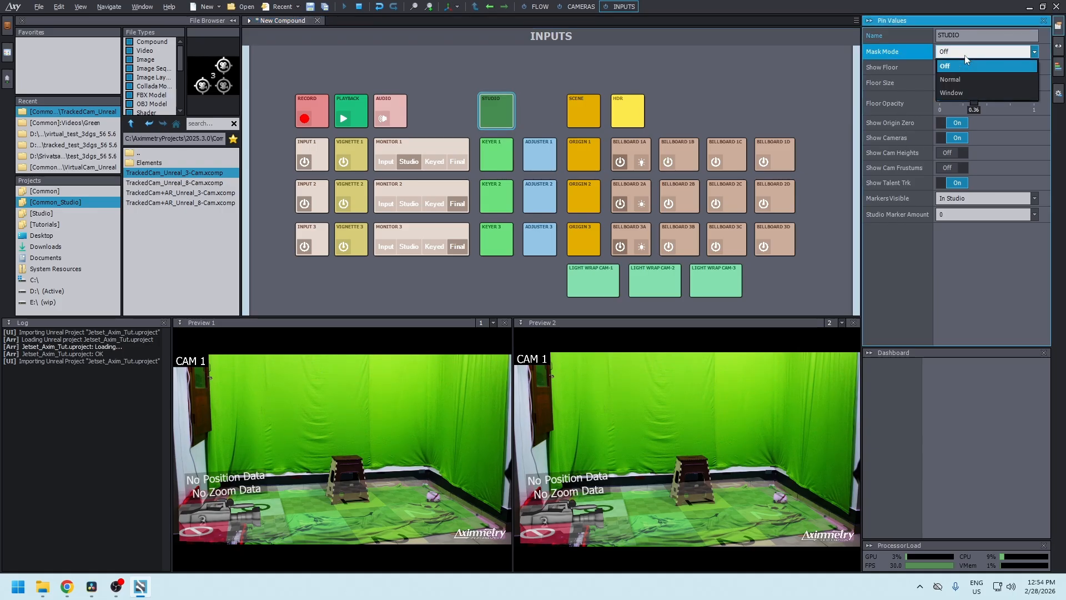
click(965, 77)
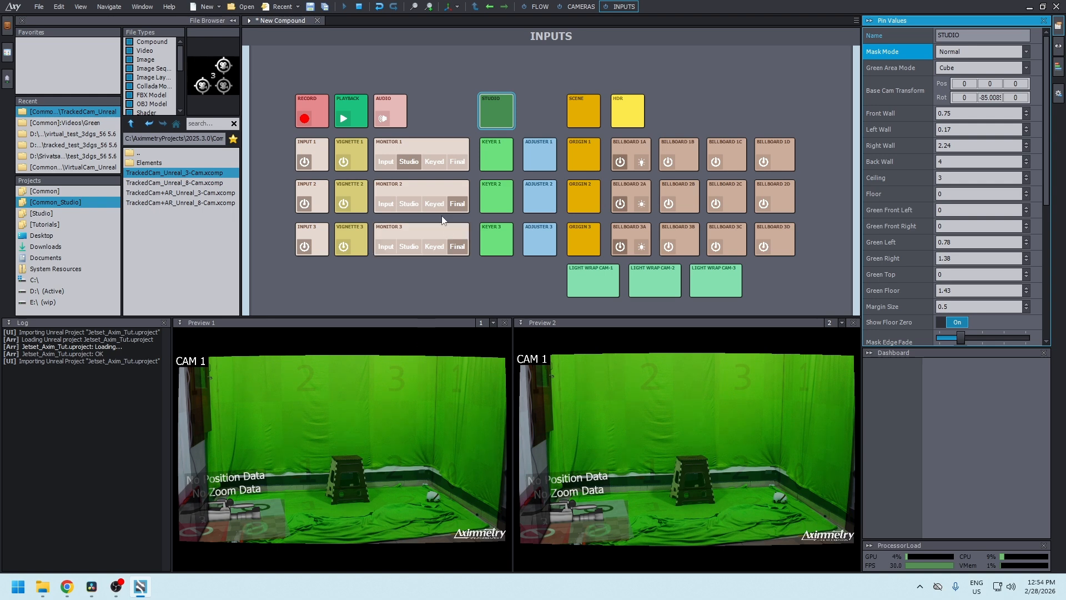
Step: Set KEYER 1's Monitor Mode to Input and sample the green screen in the preview as its Background Color, 62, 167, 2
click(433, 161)
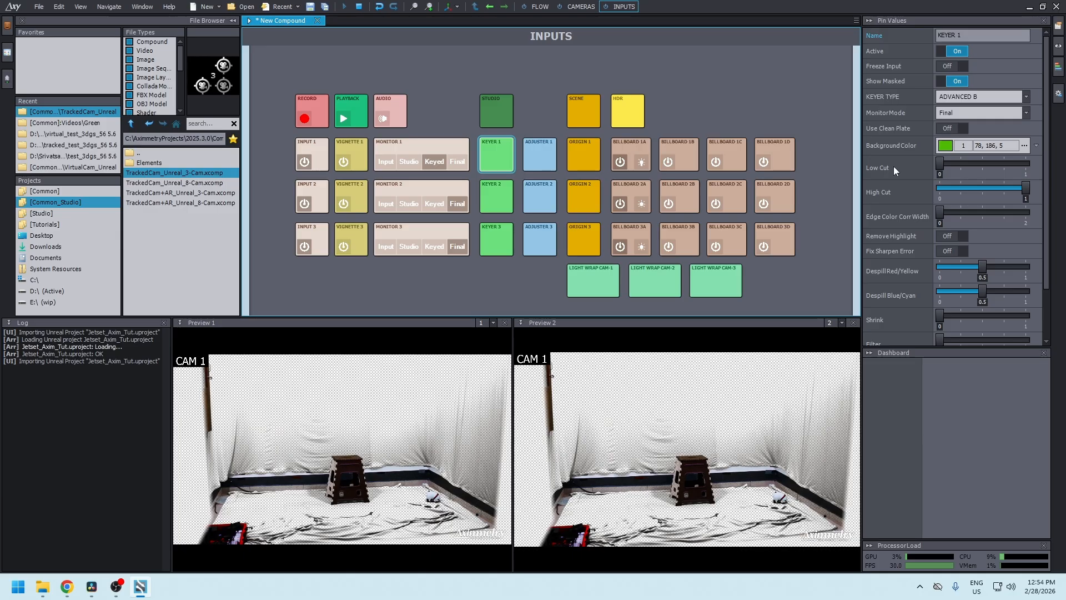
click(385, 161)
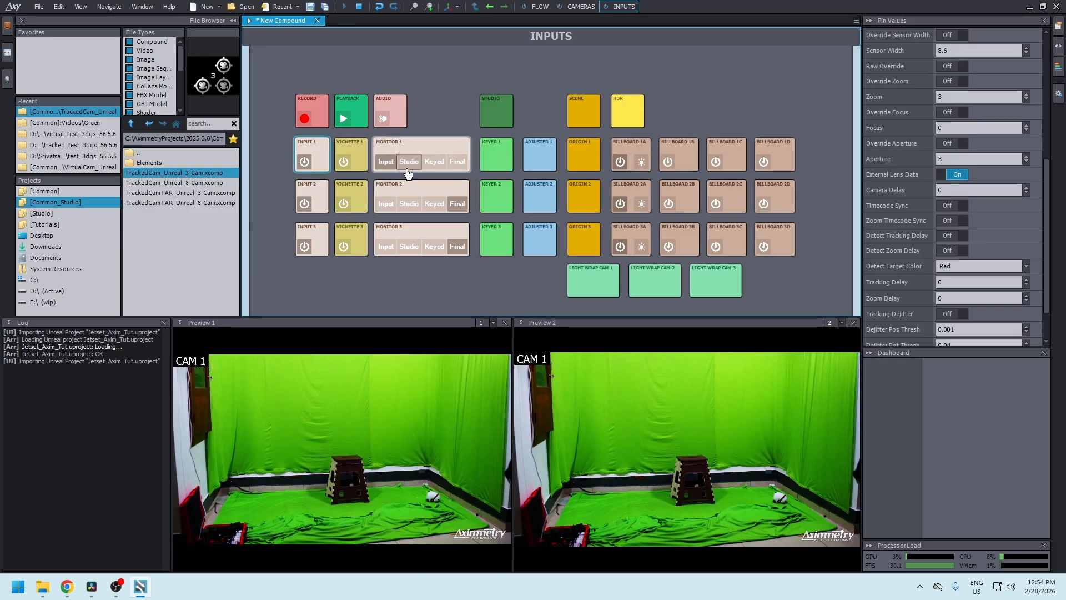
click(480, 152)
click(962, 115)
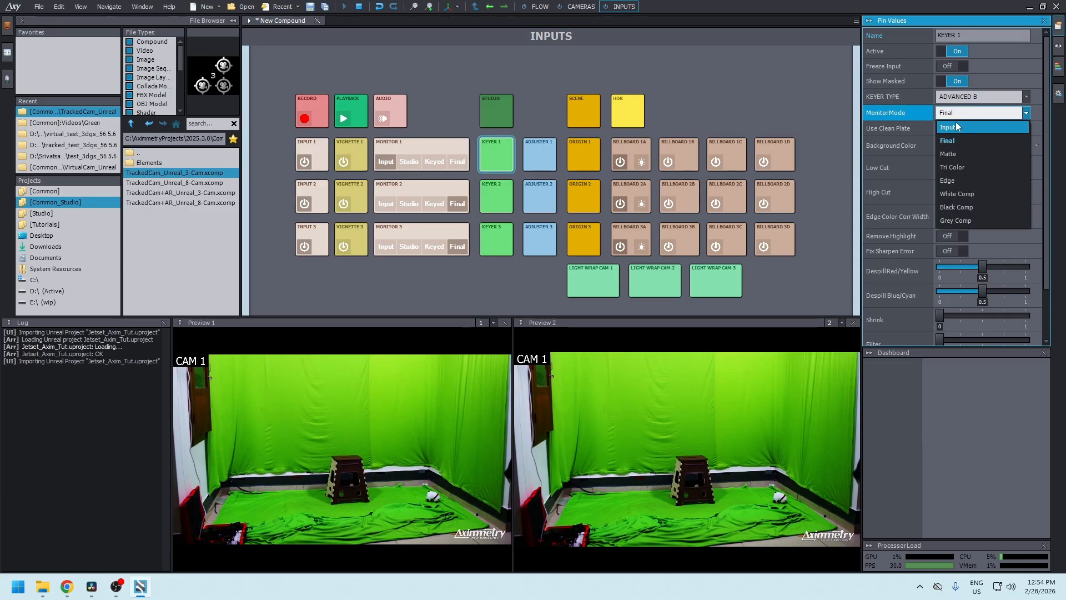
click(956, 126)
click(945, 145)
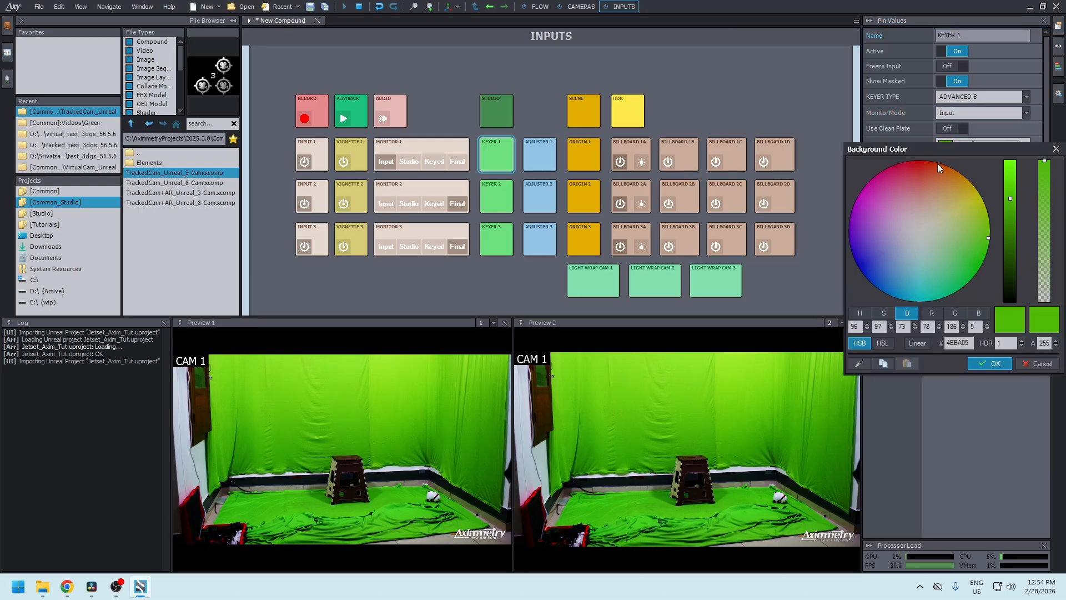
click(863, 365)
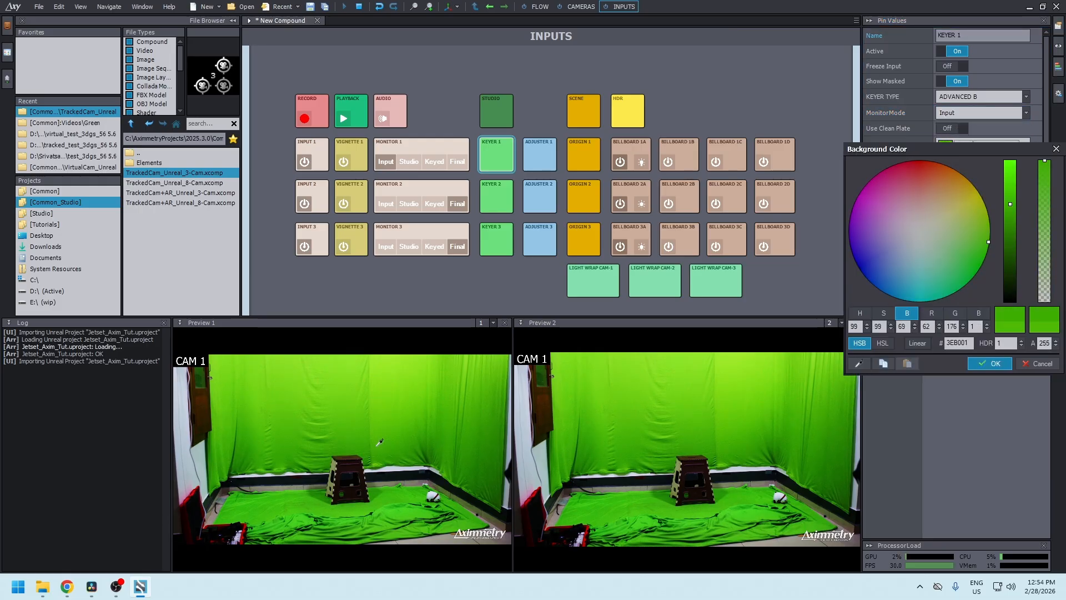
click(990, 363)
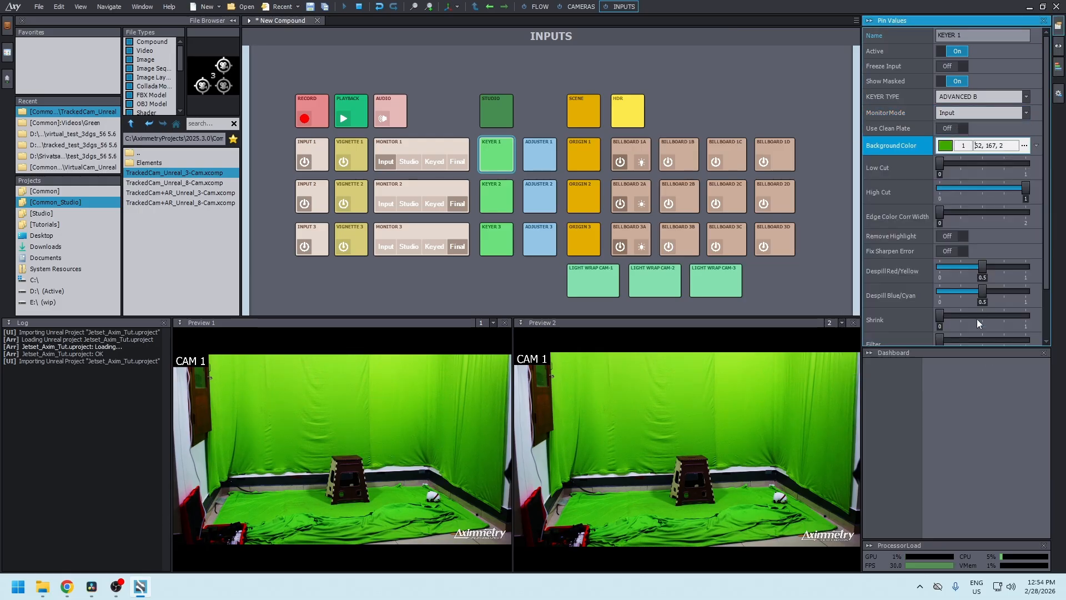
Step: Show KEYER 1's Matte in MONITOR 1's keyed view and set Low Cut to 0.79 and High Cut to 0.4
click(966, 113)
click(950, 154)
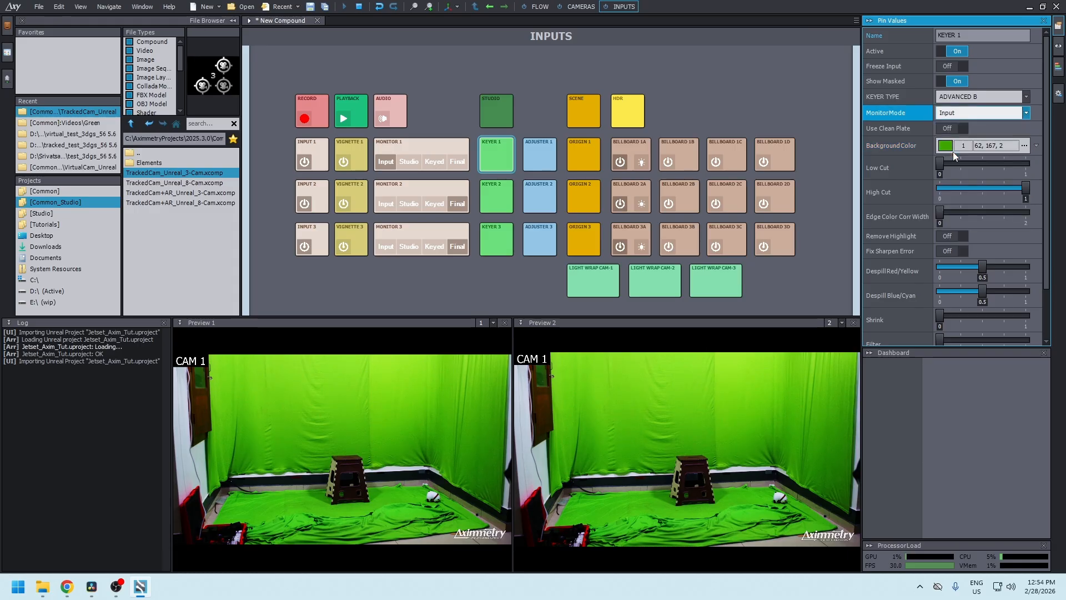
click(428, 168)
drag(940, 163, 940, 188)
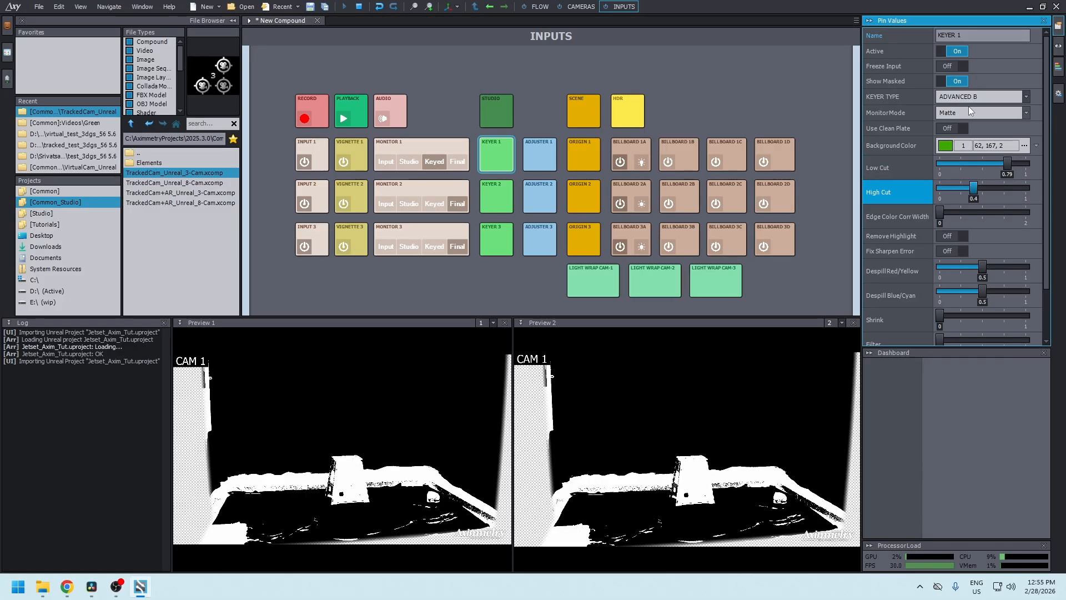
Step: Set KEYER 1's Monitor Mode to Final and switch MONITOR 1 back to the final composite
click(970, 112)
click(953, 140)
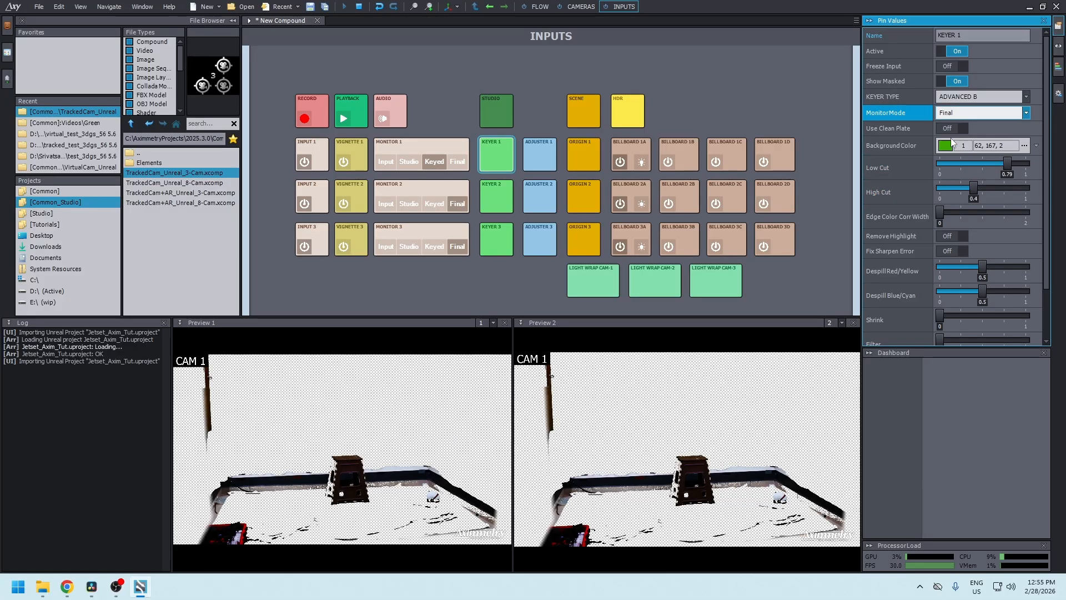
click(457, 162)
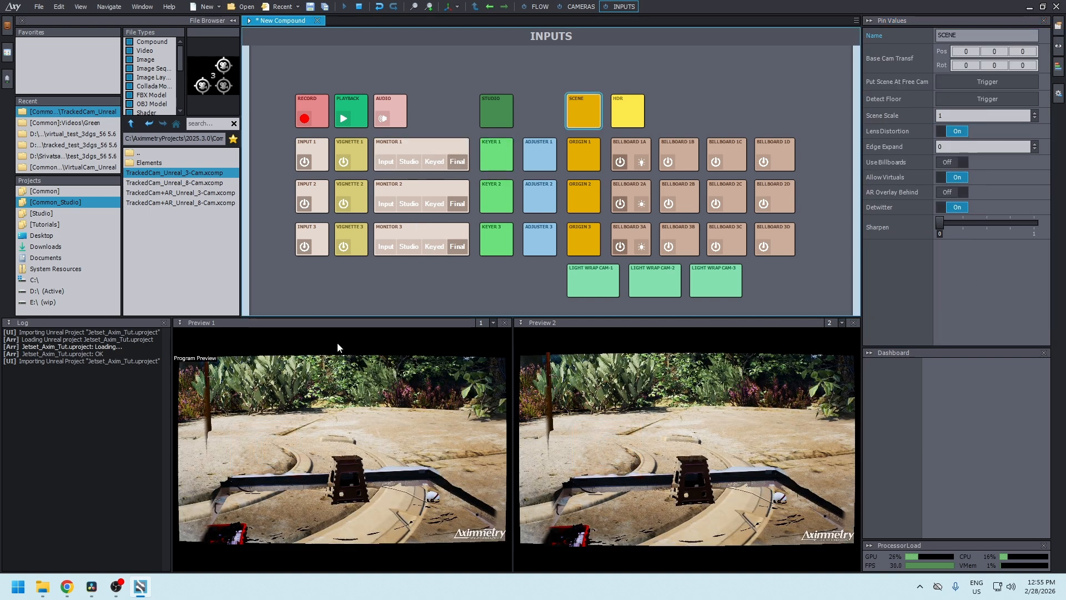
Step: Try raising ADJUSTER 1's Brightness to 2.05 and undo the change
click(548, 159)
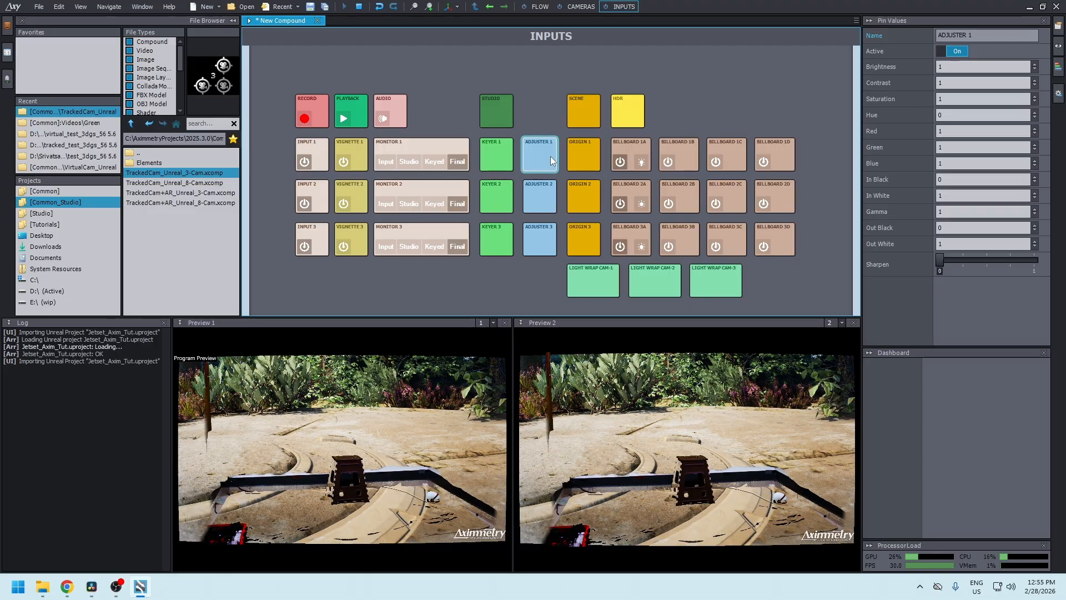
click(946, 69)
text(.75)
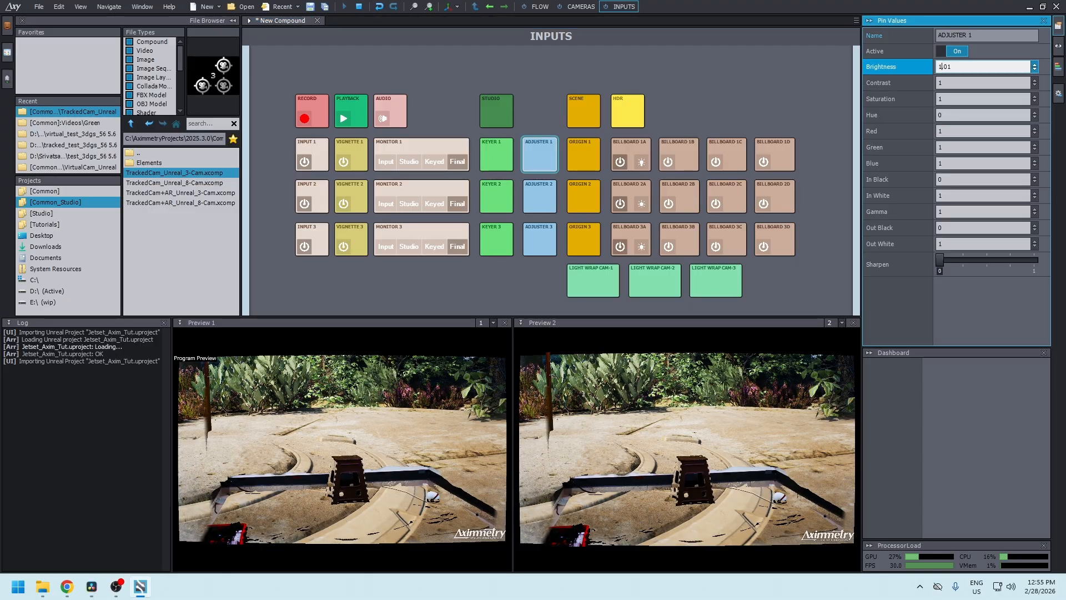
mouse_move(1035, 67)
mouse_down()
mouse_move(1034, 161)
mouse_move(1035, 49)
mouse_up()
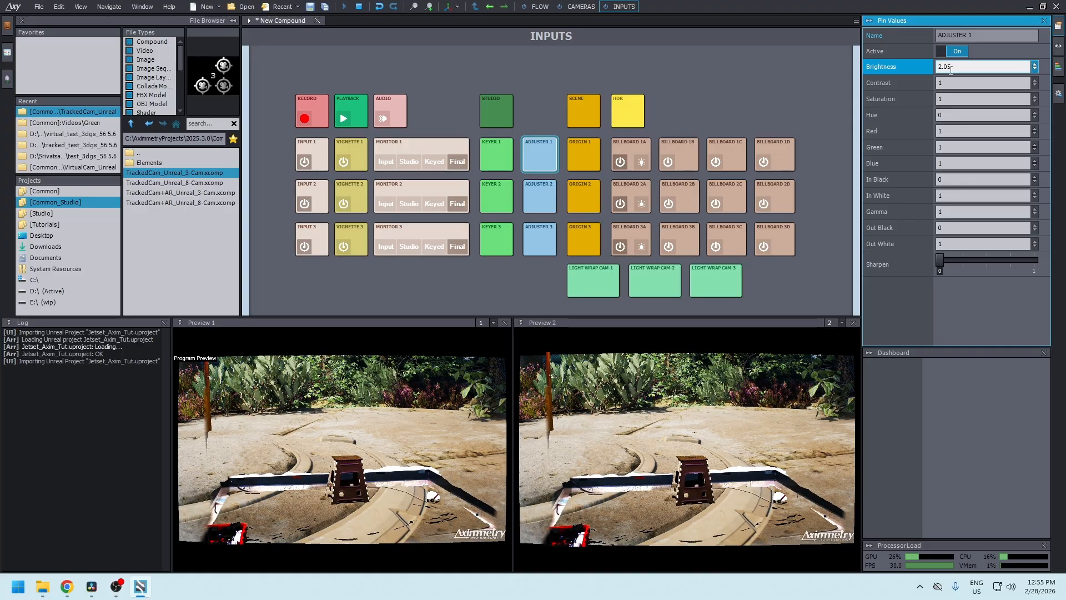
key(ctrl+z)
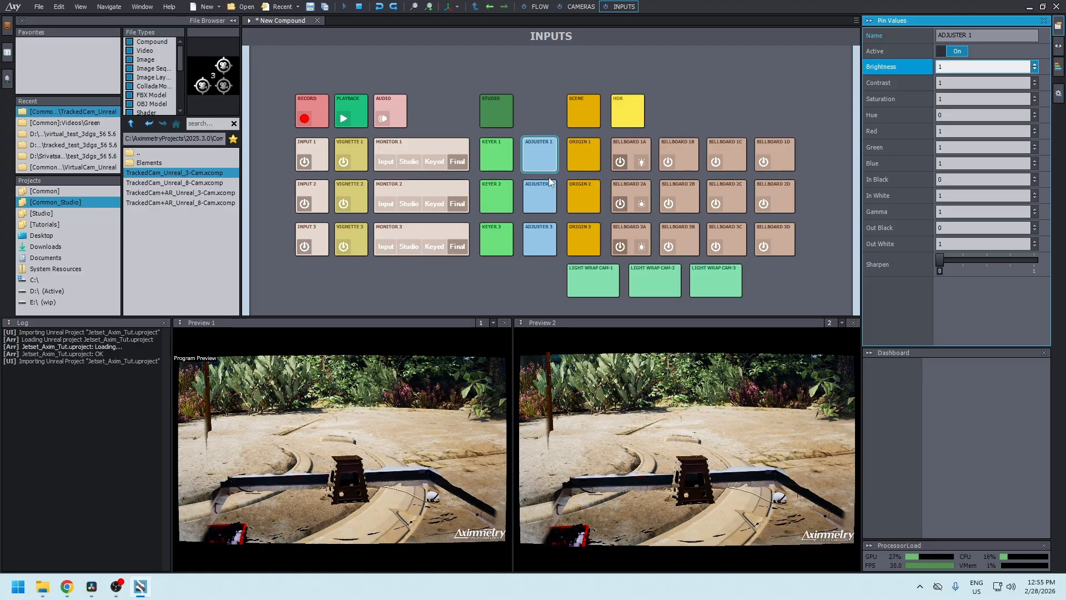
Step: Enable Use Billboards for the SCENE and test its Base Cam Transf Y rotation, including about -25.71 degrees
click(569, 125)
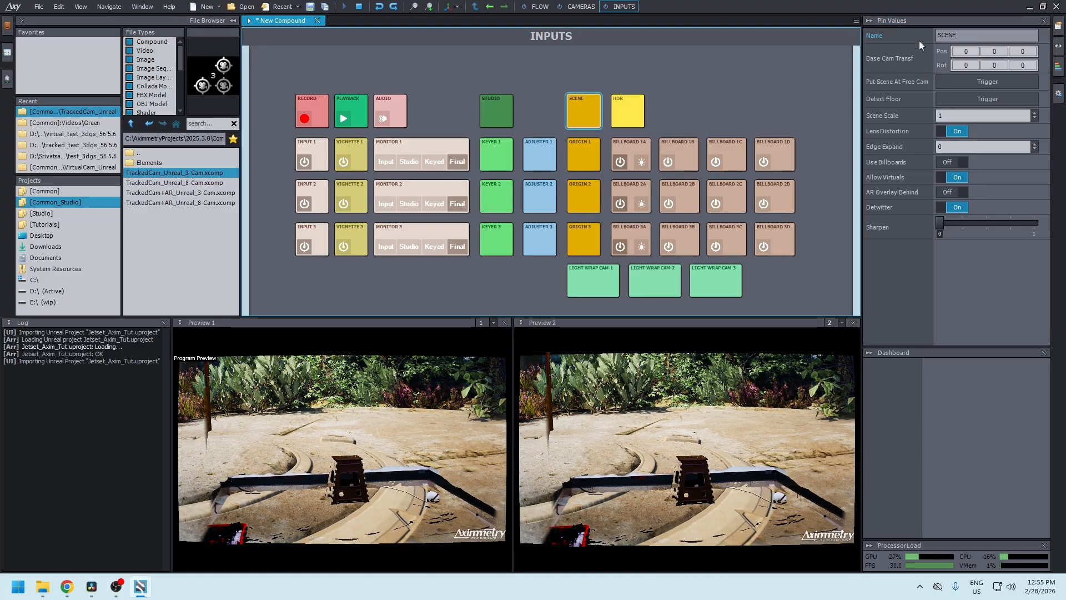
drag(997, 70, 969, 75)
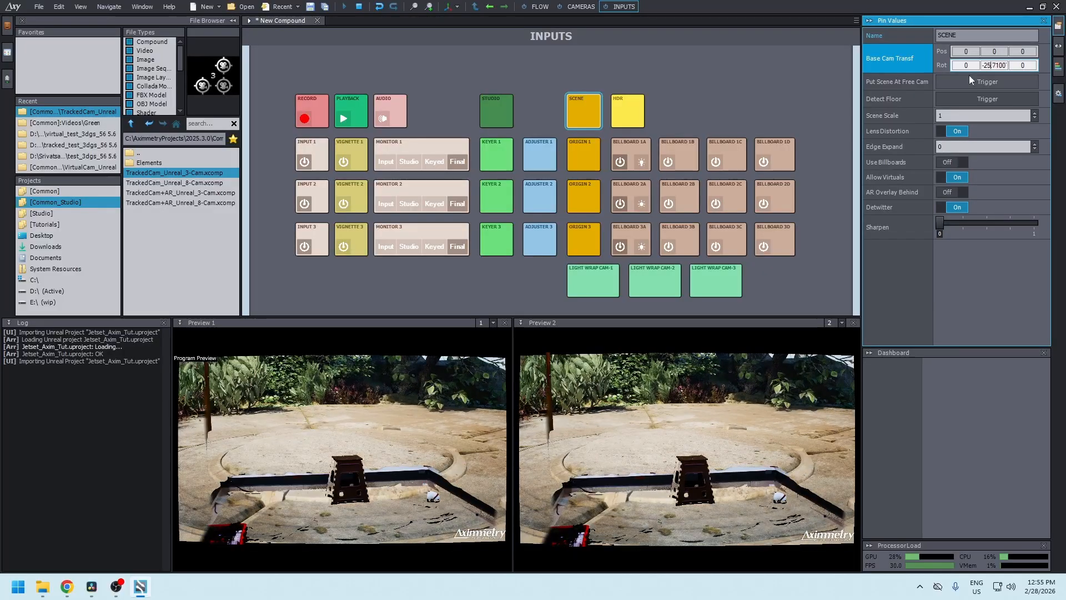
click(955, 162)
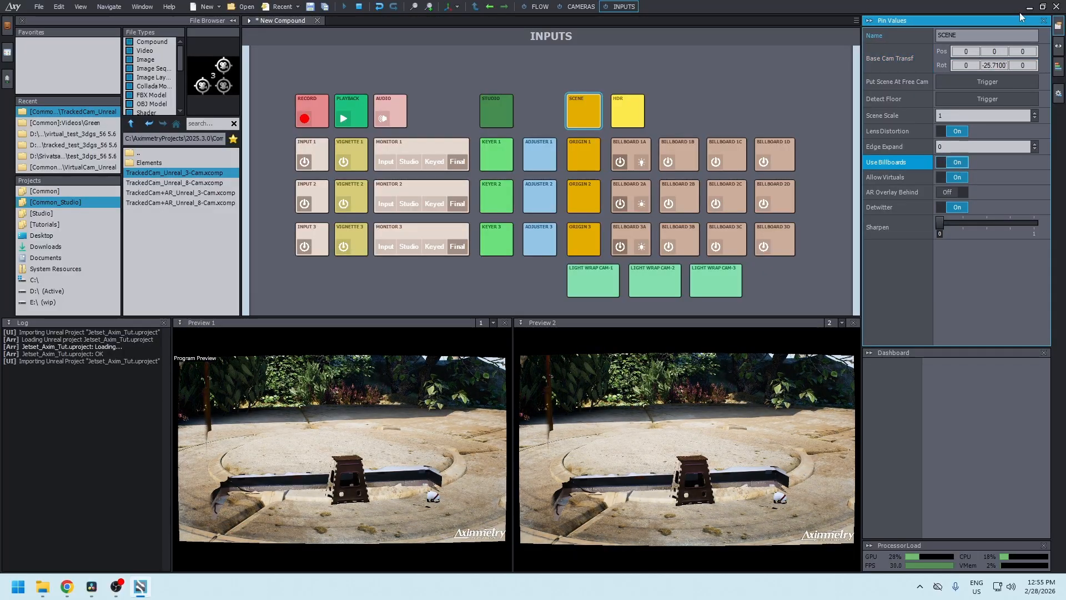
drag(992, 65, 1027, 66)
Step: Look through the settings of the first input's billboards and try the Lit option on BILLBOARD 1A, leaving it off
click(627, 149)
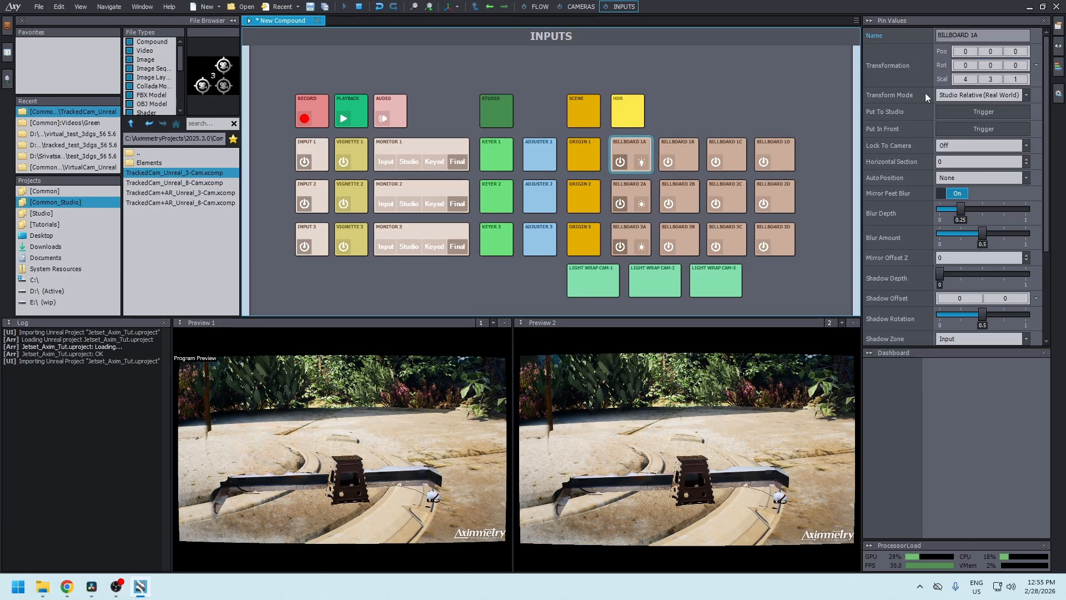
click(674, 150)
click(721, 146)
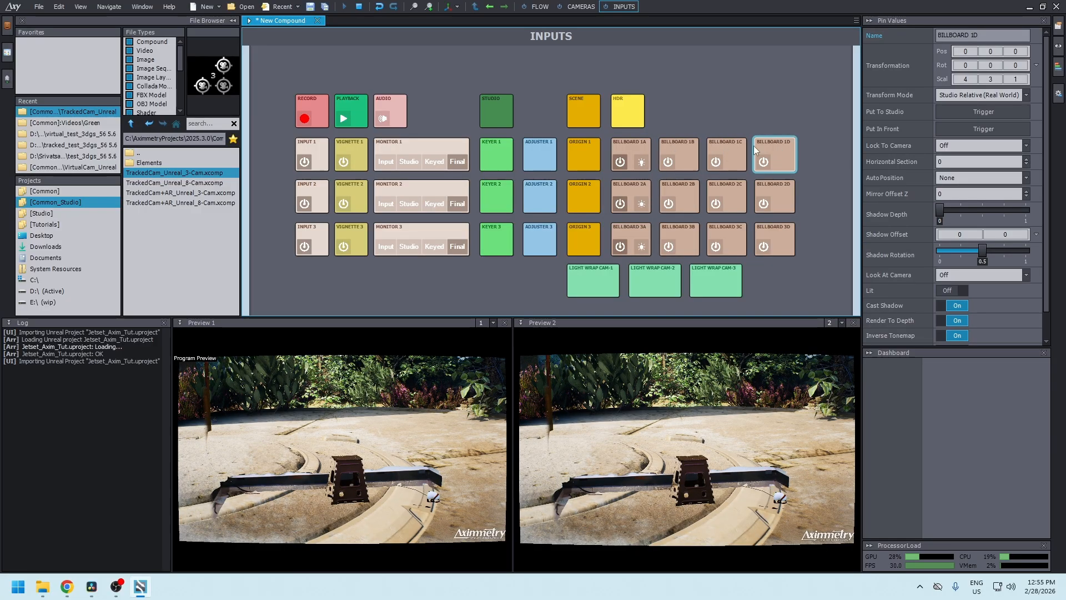
click(643, 145)
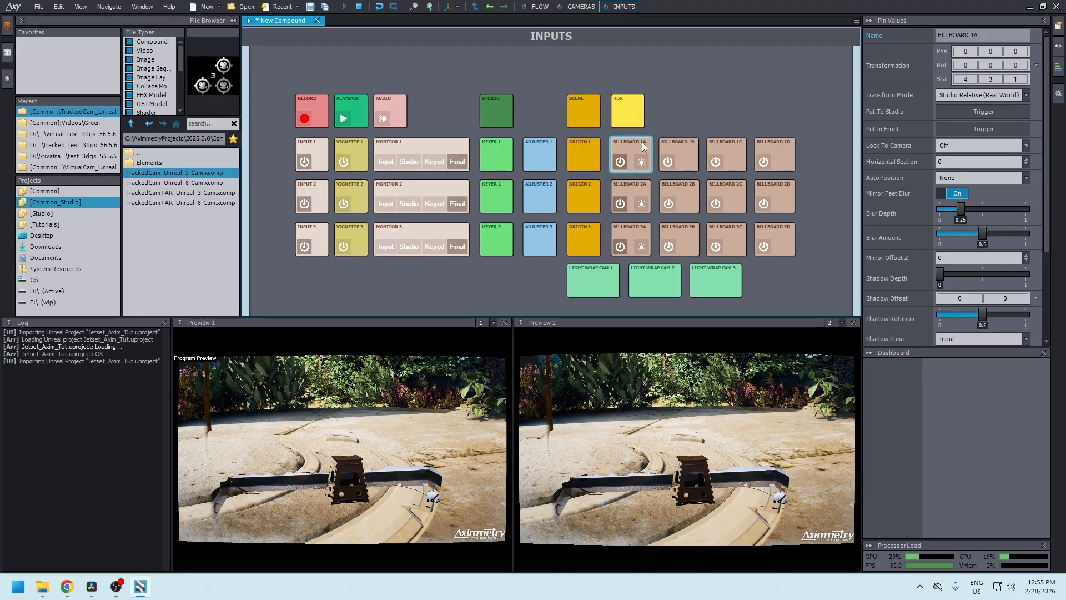
scroll(911, 173, down, 3)
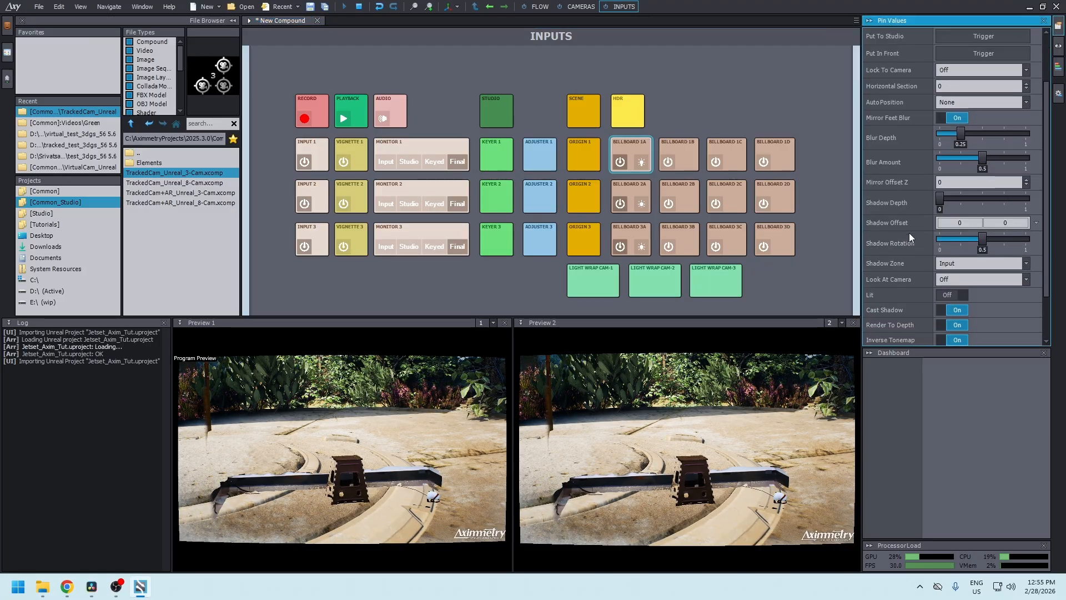
scroll(907, 260, down, 1)
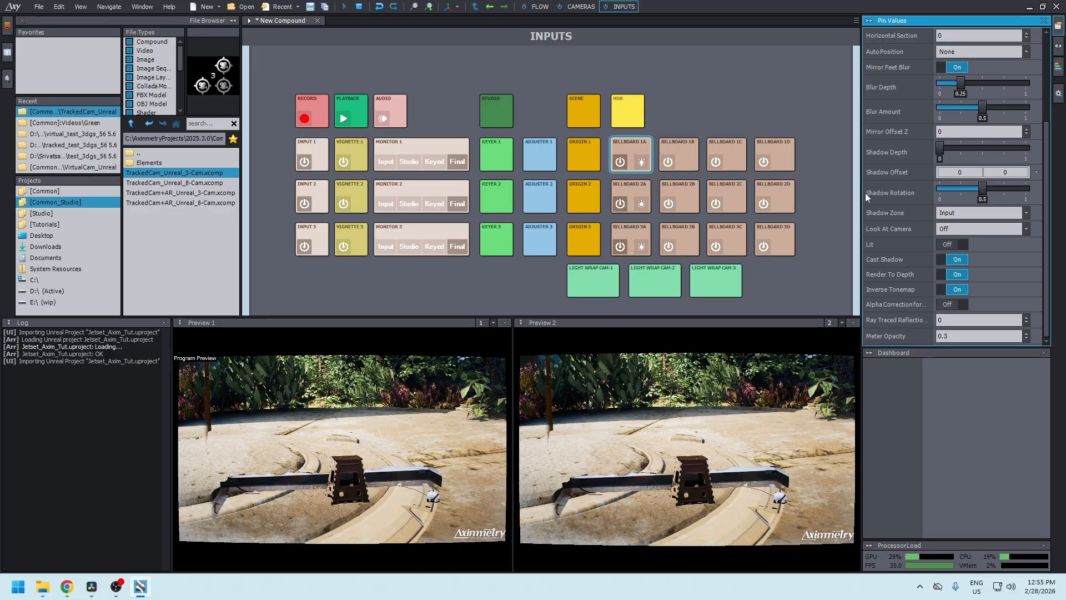
click(949, 244)
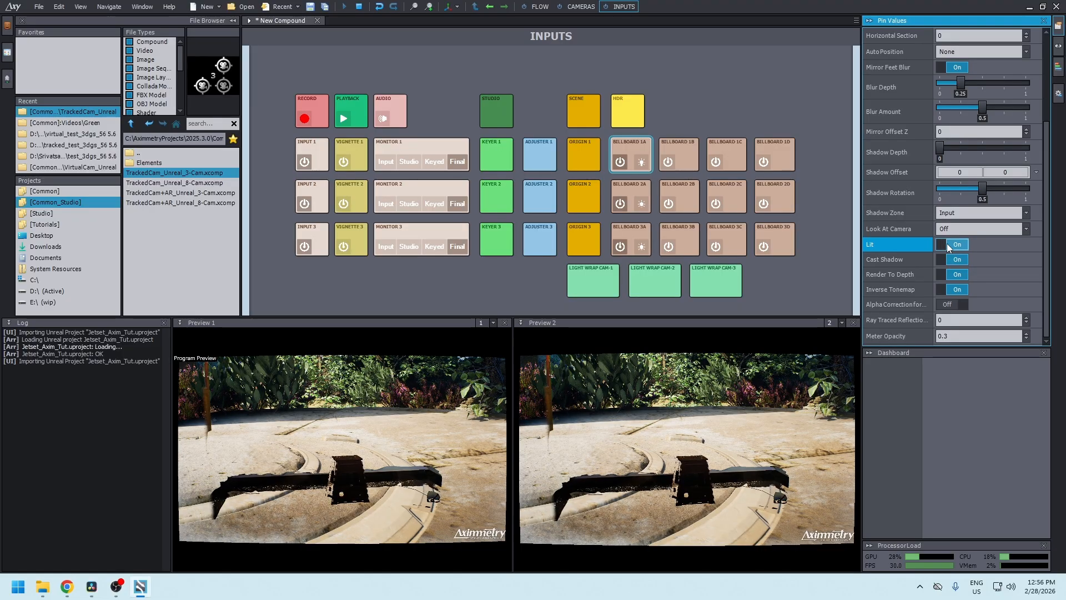
click(948, 246)
click(948, 246)
click(948, 246)
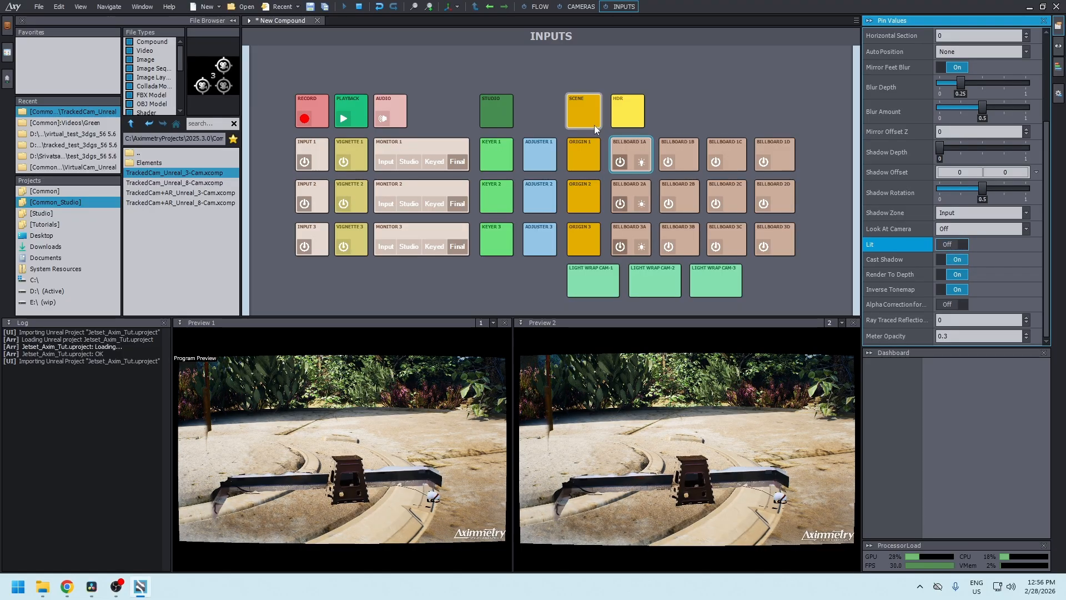
Step: Examine ORIGIN 1's Delta Cam Transf and Delta Head Transf settings, and return to the CAMERAS control board
click(595, 150)
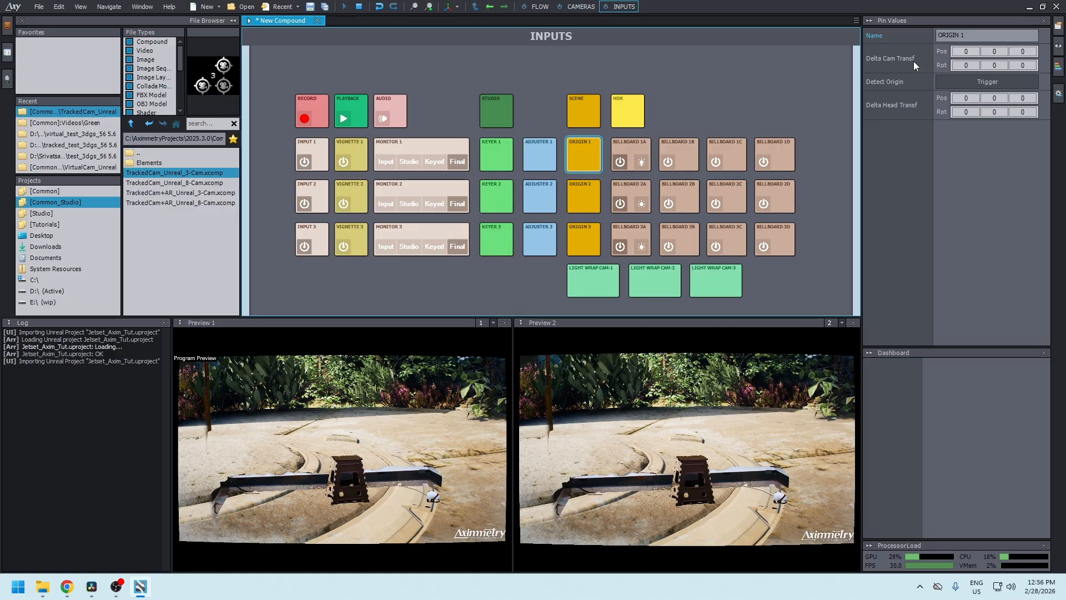
click(589, 9)
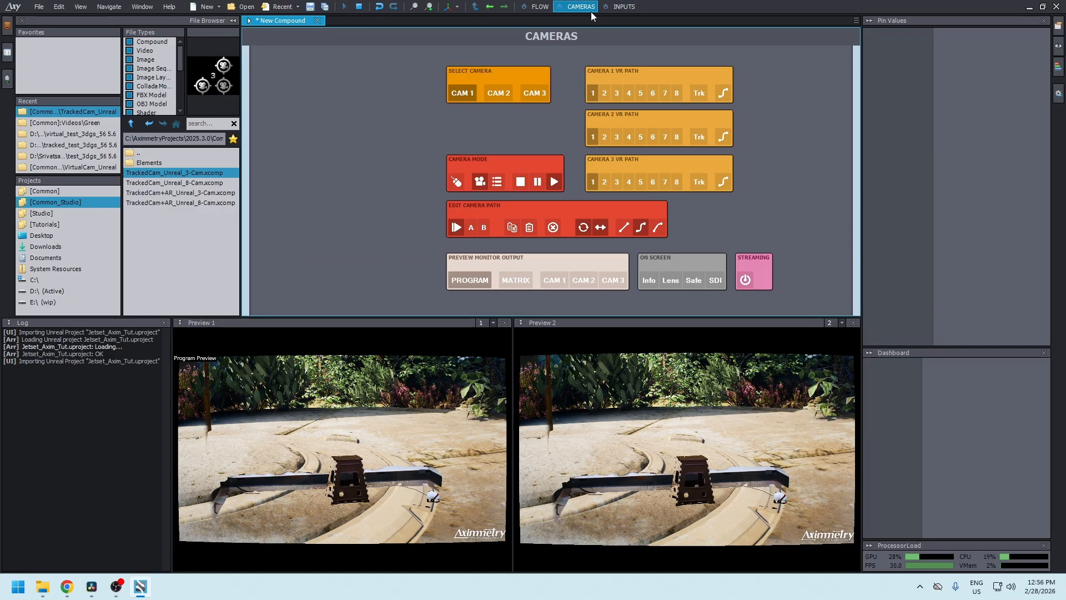